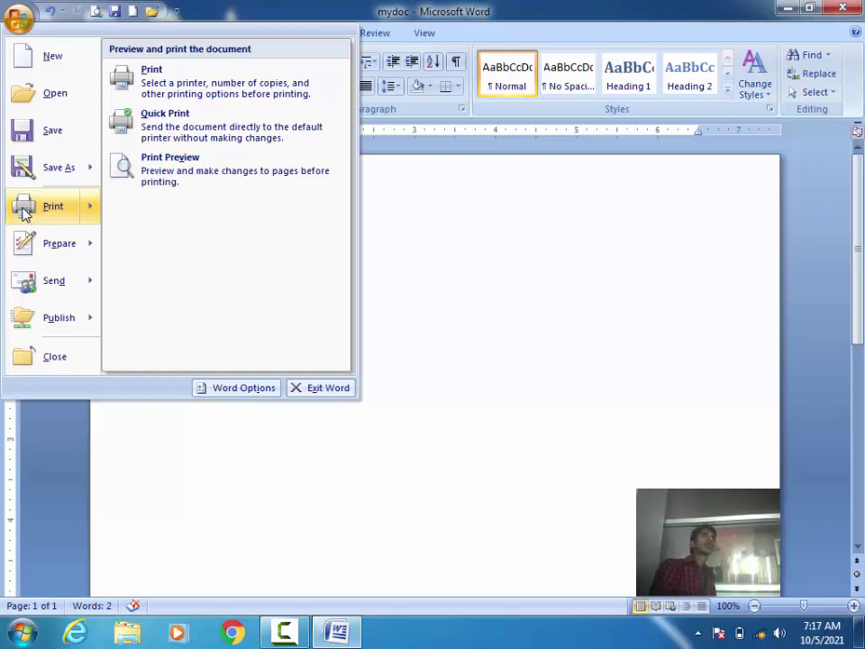
# Step: Open and close the Print dialog several times with Ctrl+P, printing nothing
pyautogui.click(456, 271)
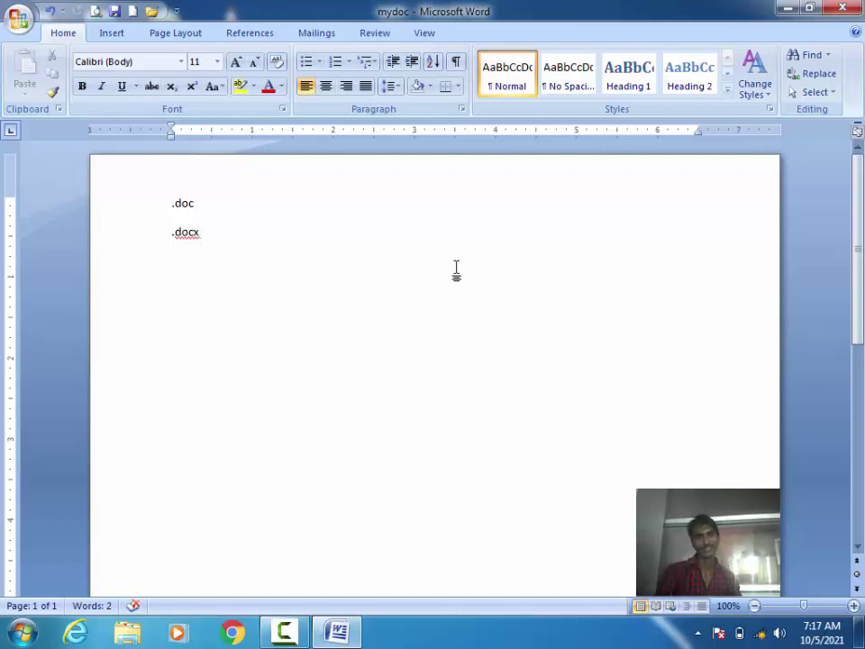
pyautogui.hotkey('ctrl', 'p')
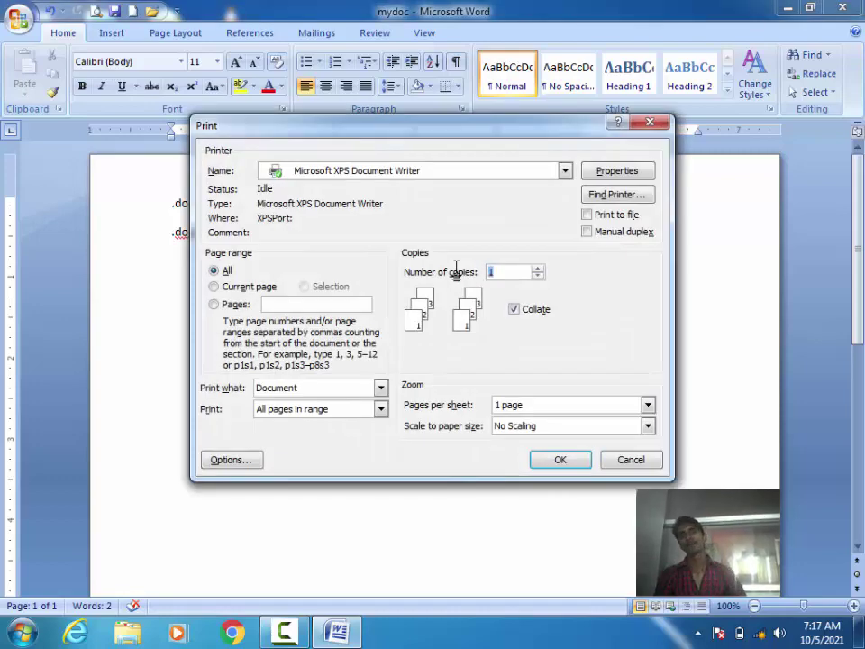
pyautogui.click(649, 122)
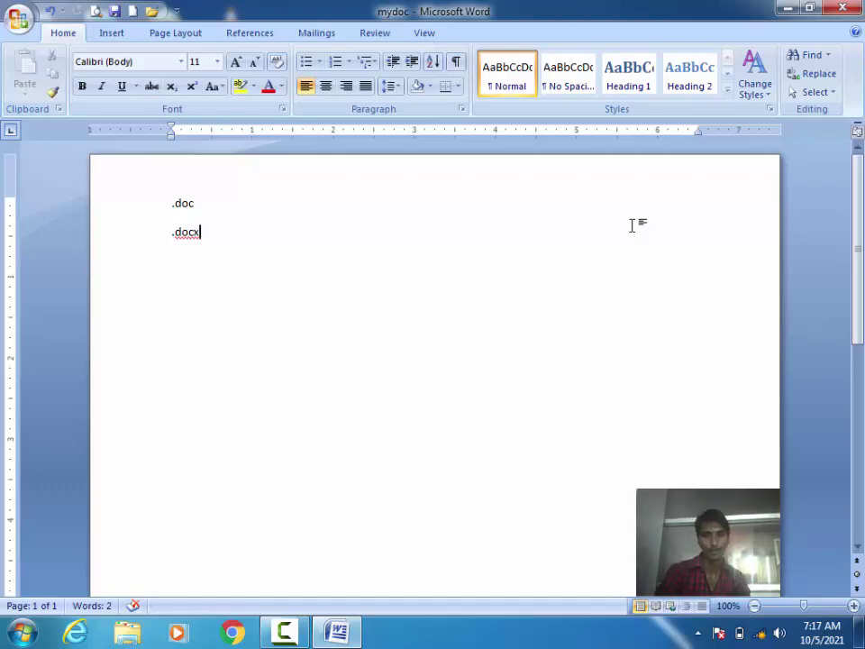
pyautogui.hotkey('ctrl', 'p')
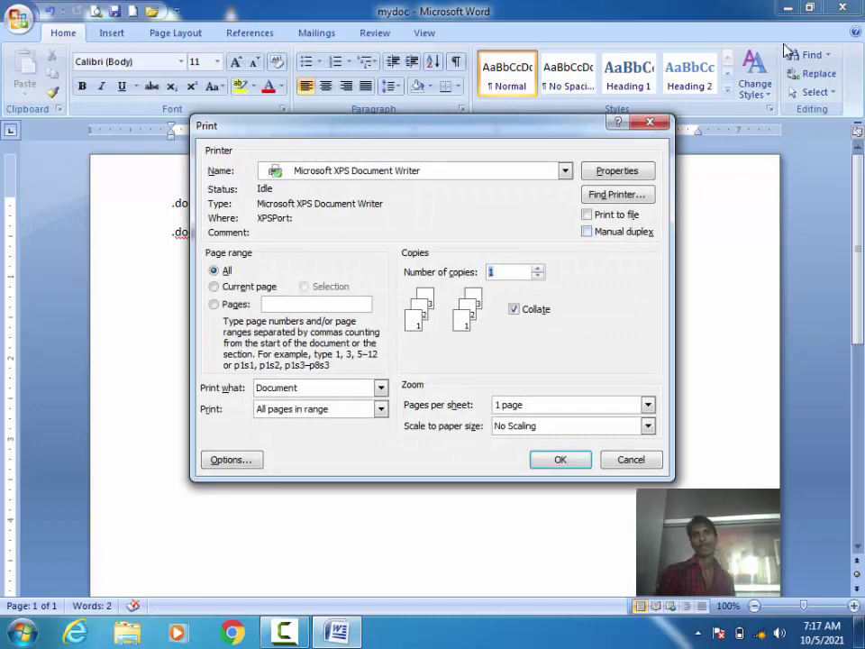
pyautogui.click(655, 126)
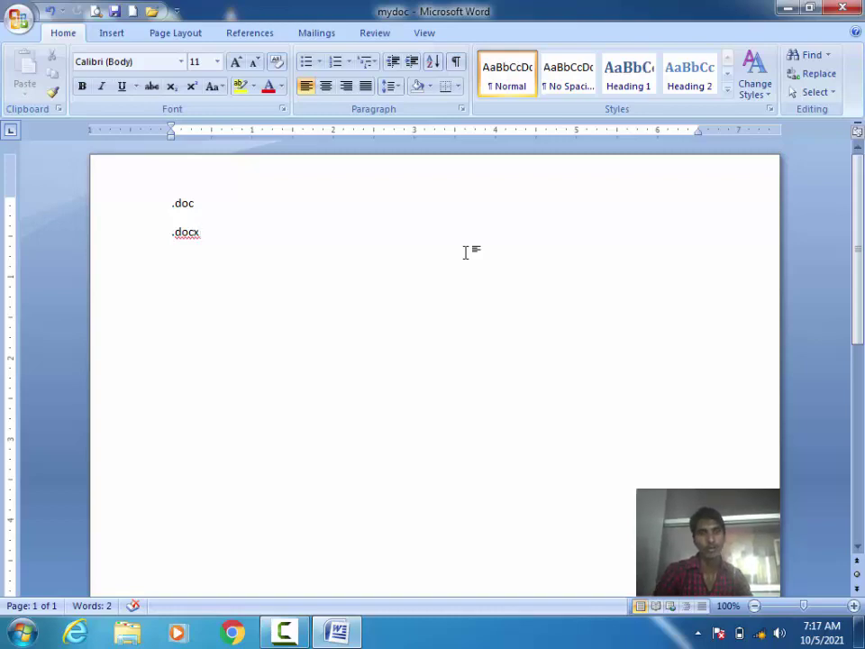
pyautogui.hotkey('ctrl', 'p')
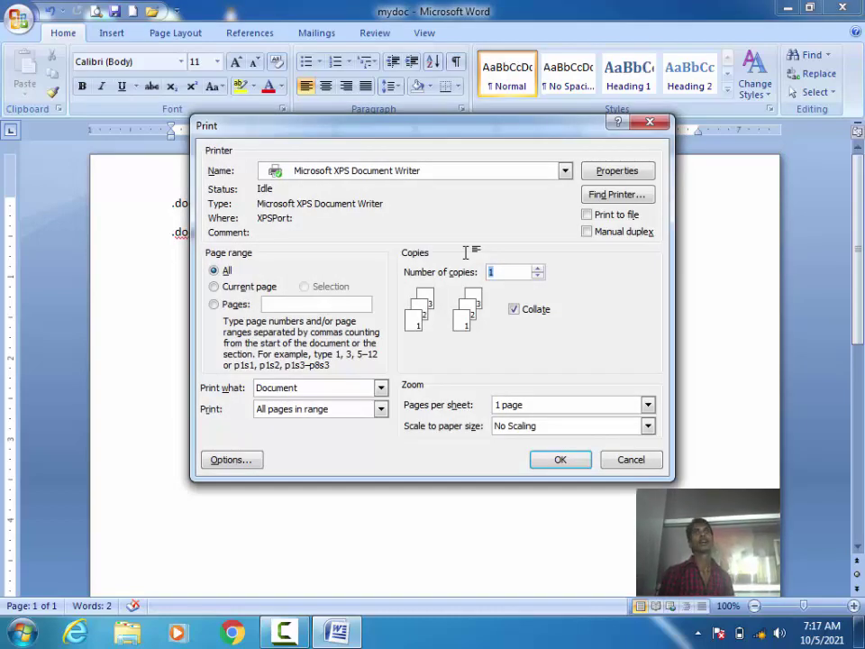
pyautogui.click(614, 461)
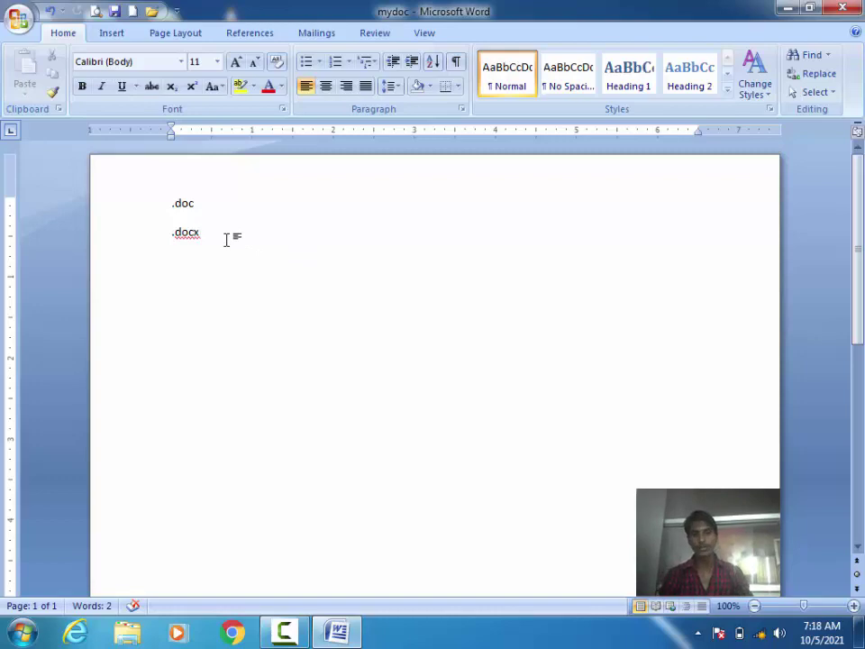
pyautogui.hotkey('ctrl', 'p')
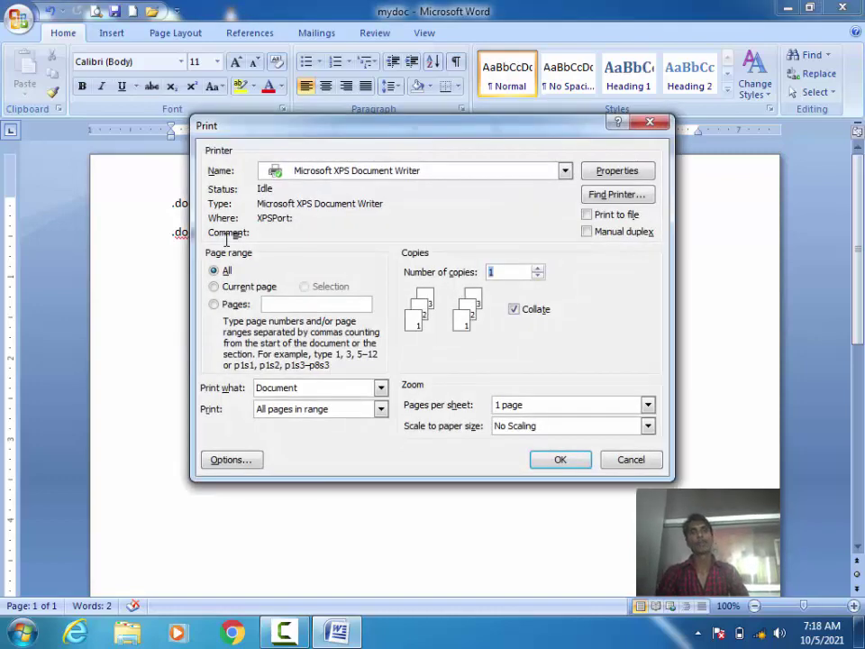
pyautogui.click(649, 122)
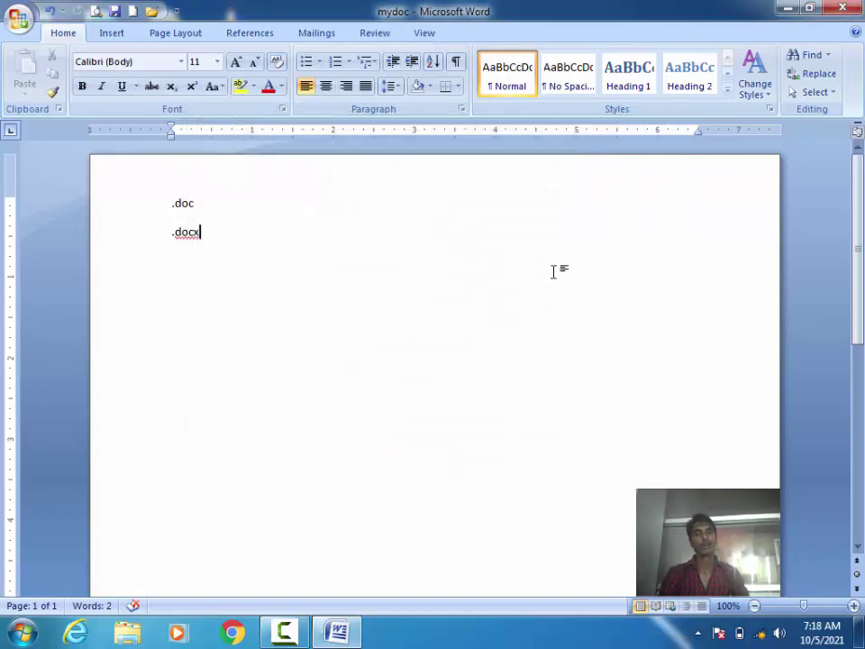
pyautogui.hotkey('ctrl', 'p')
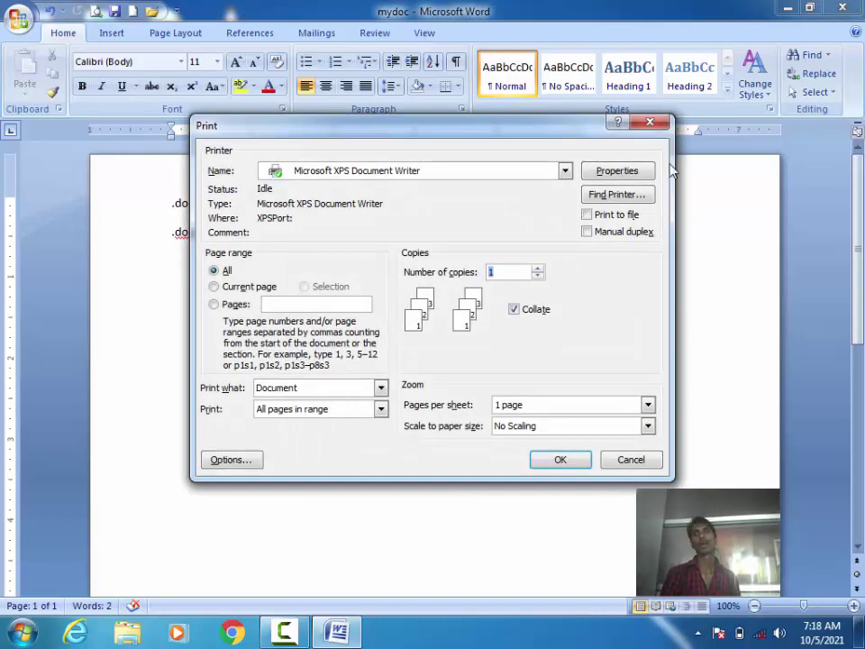
pyautogui.click(649, 122)
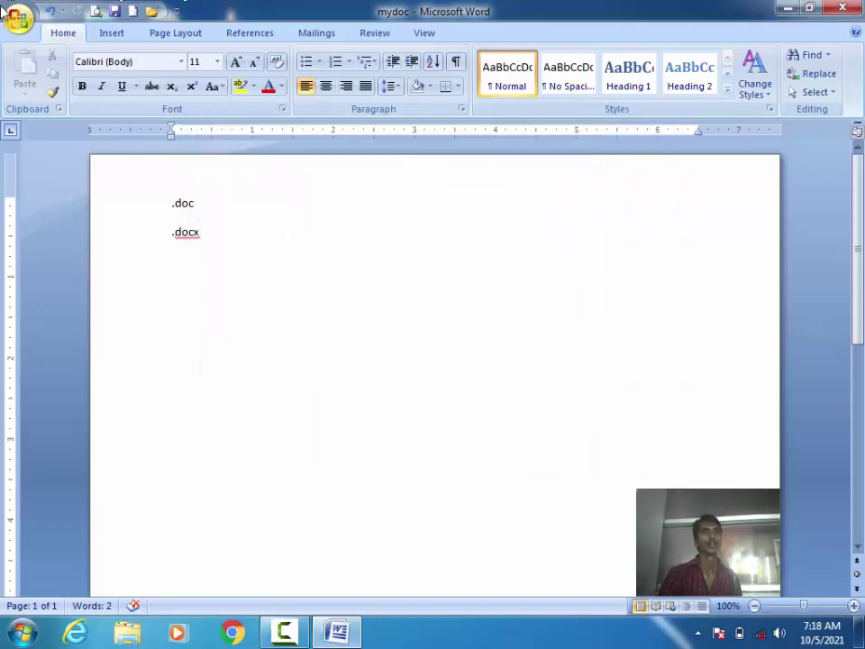
# Step: Confirm Microsoft XPS Document Writer is the printer in Office > Print, then reopen the print choices
pyautogui.click(9, 14)
pyautogui.moveTo(59, 167)
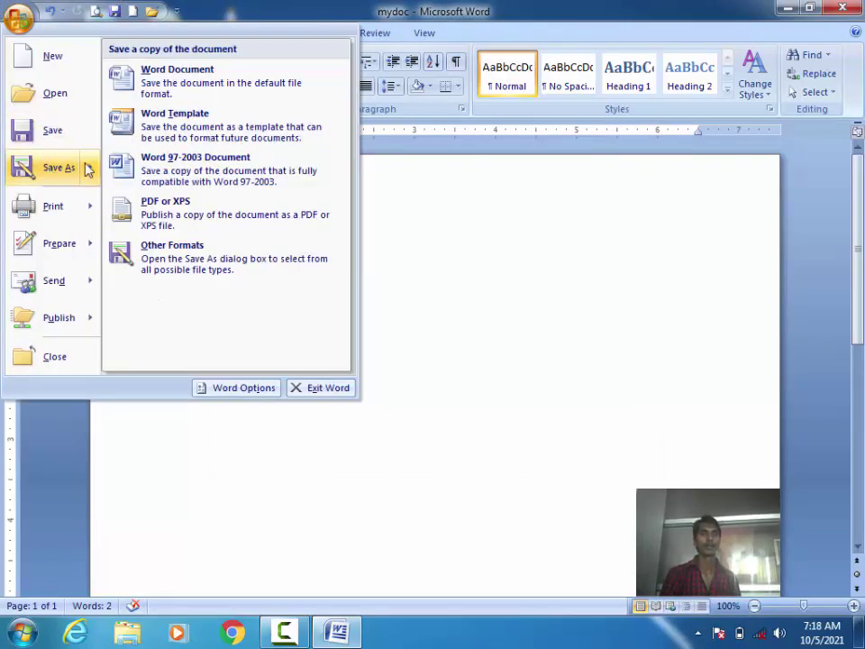
pyautogui.click(51, 210)
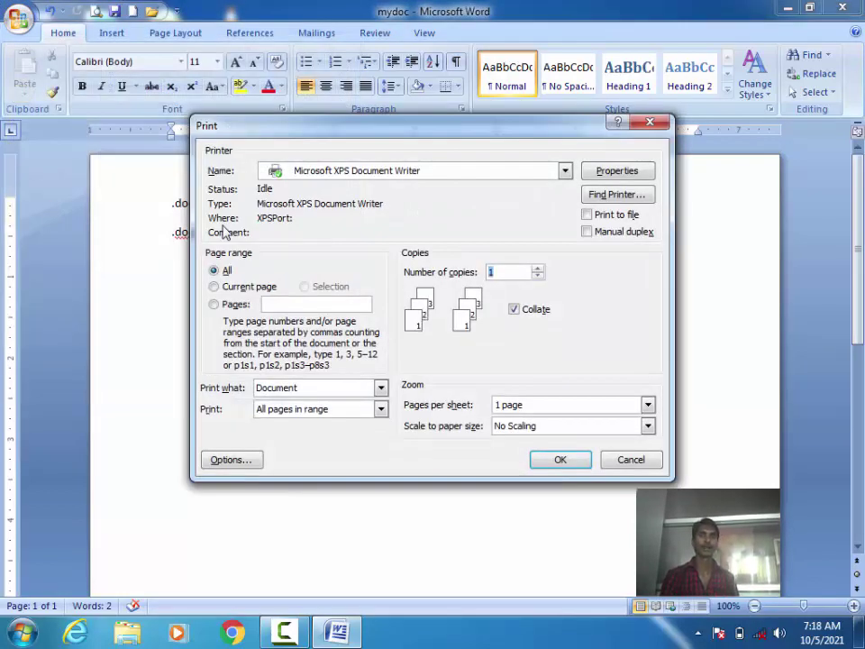
pyautogui.click(372, 173)
pyautogui.click(372, 175)
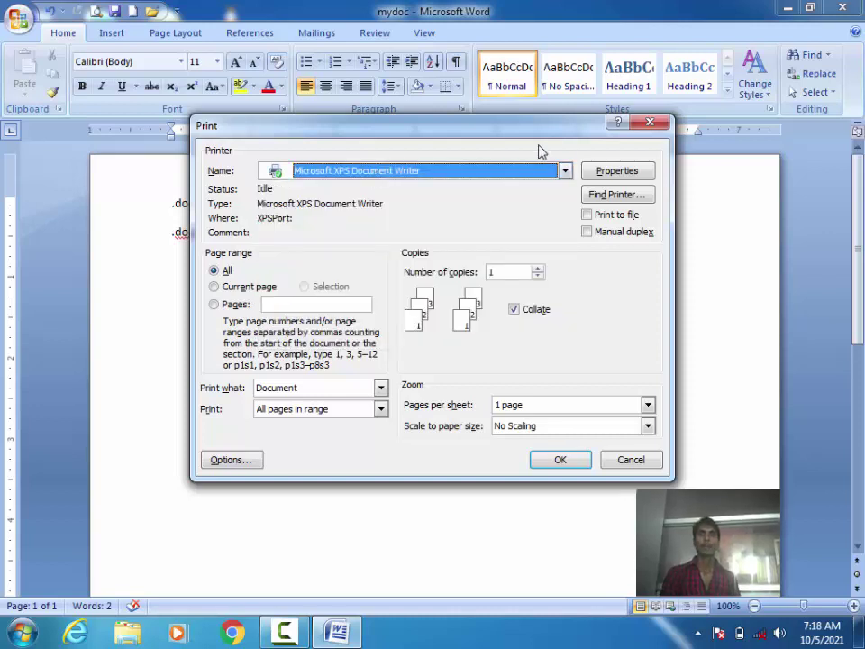
pyautogui.click(648, 124)
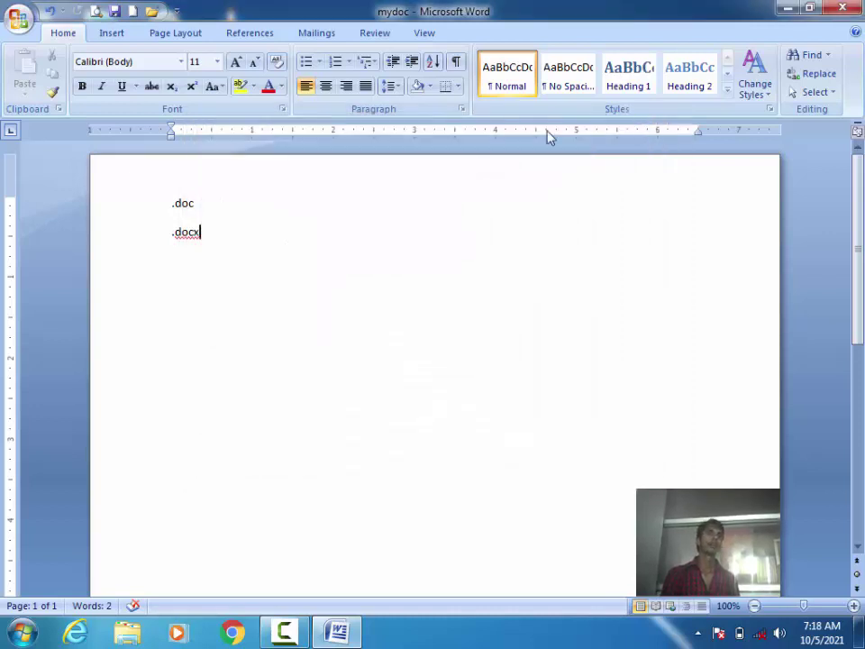
pyautogui.click(18, 18)
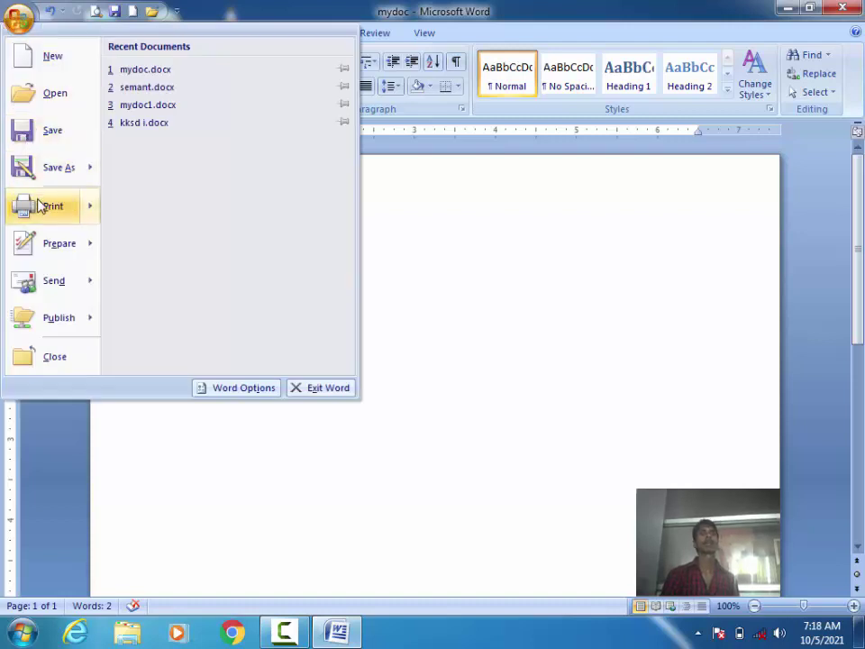
pyautogui.moveTo(52, 205)
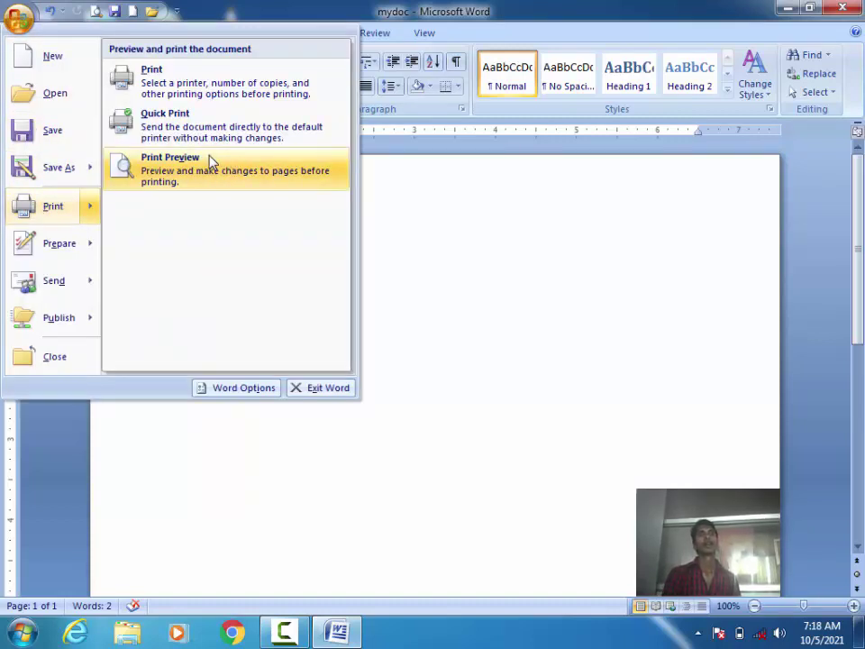
# Step: Open Print Preview of mydoc, then close it to return to editing
pyautogui.click(209, 160)
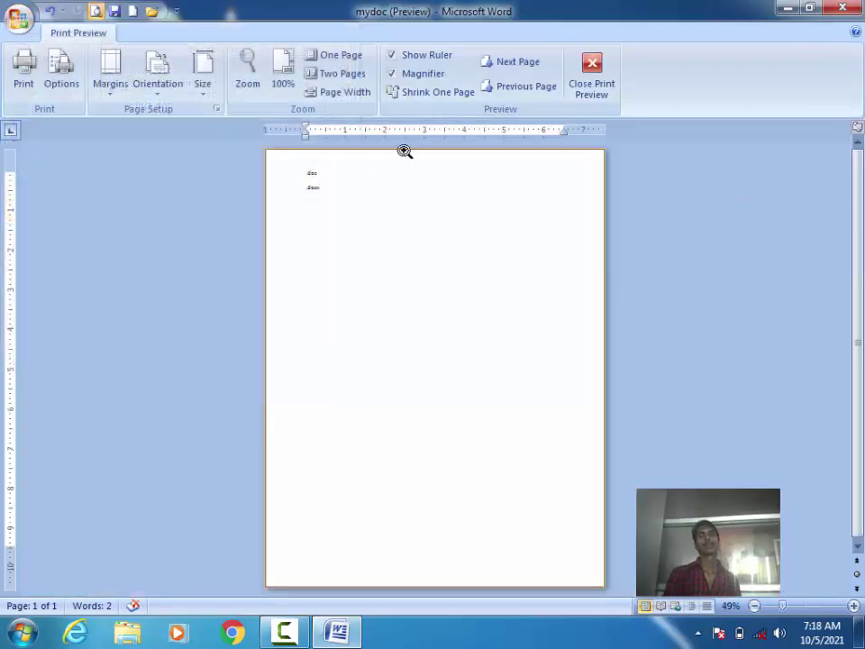
pyautogui.click(592, 77)
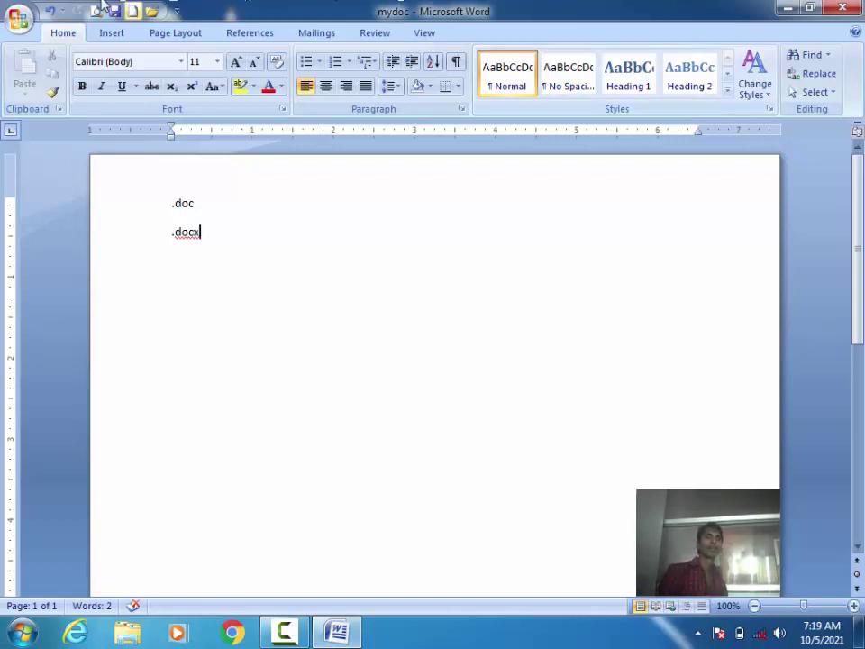
pyautogui.click(176, 11)
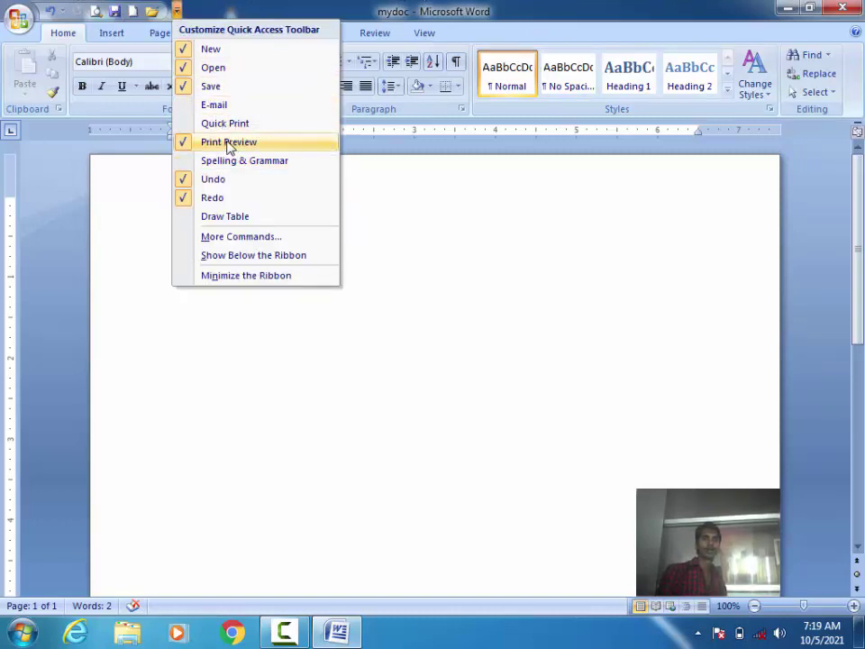
pyautogui.click(95, 12)
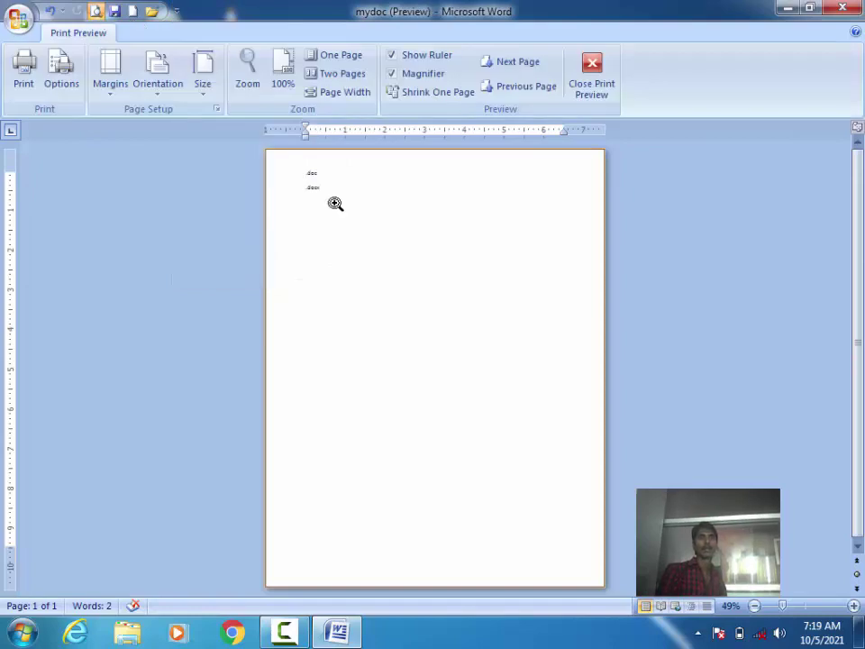
pyautogui.click(335, 202)
pyautogui.click(590, 74)
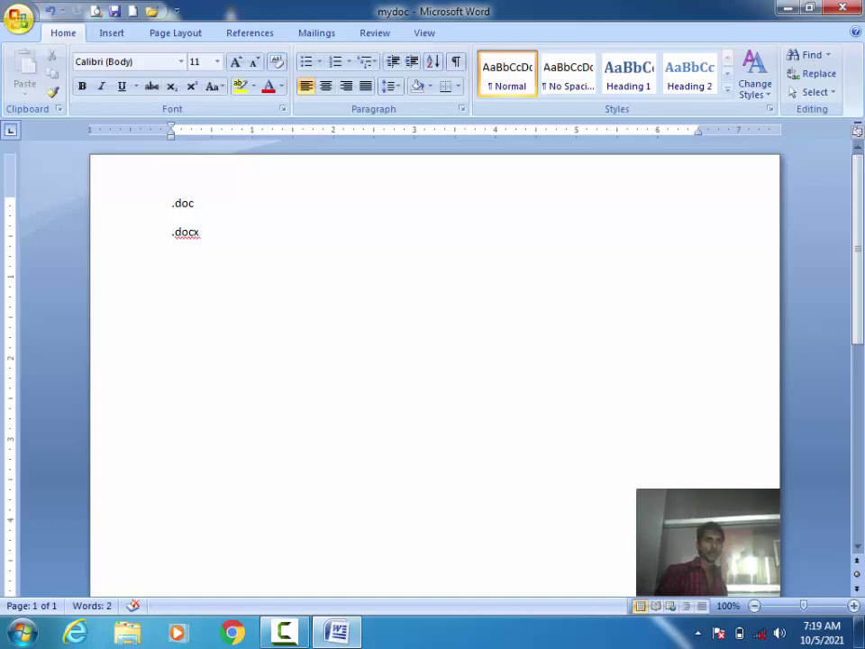
# Step: Open and close the Print dialog without printing, then show the Print, Quick Print and Print Preview choices
pyautogui.click(18, 18)
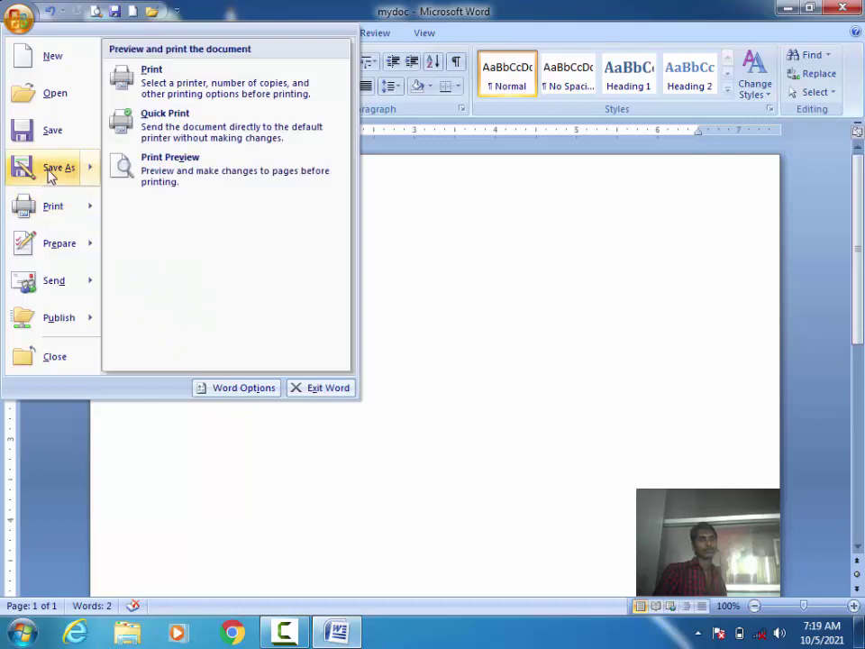
pyautogui.moveTo(53, 206)
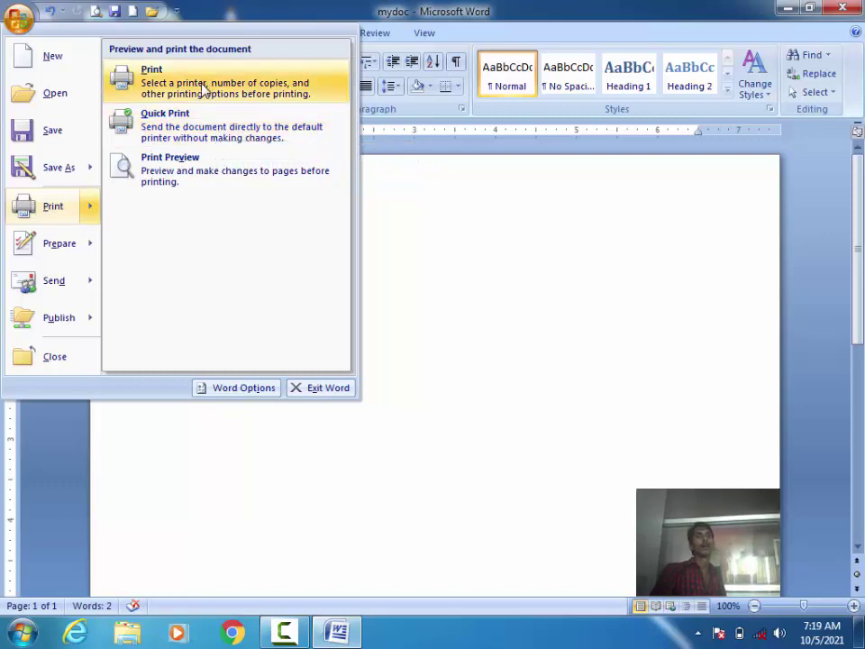
pyautogui.click(205, 91)
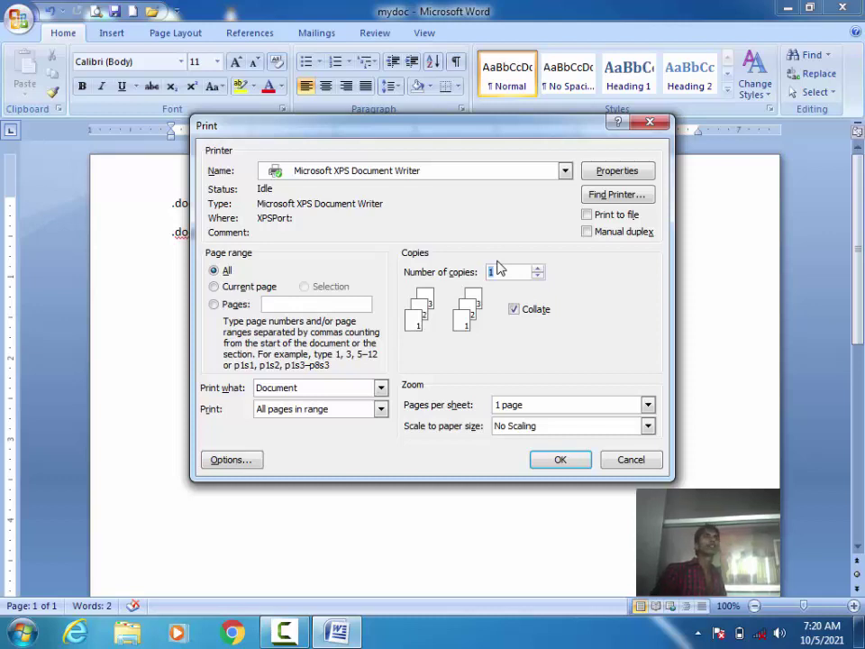
pyautogui.click(645, 123)
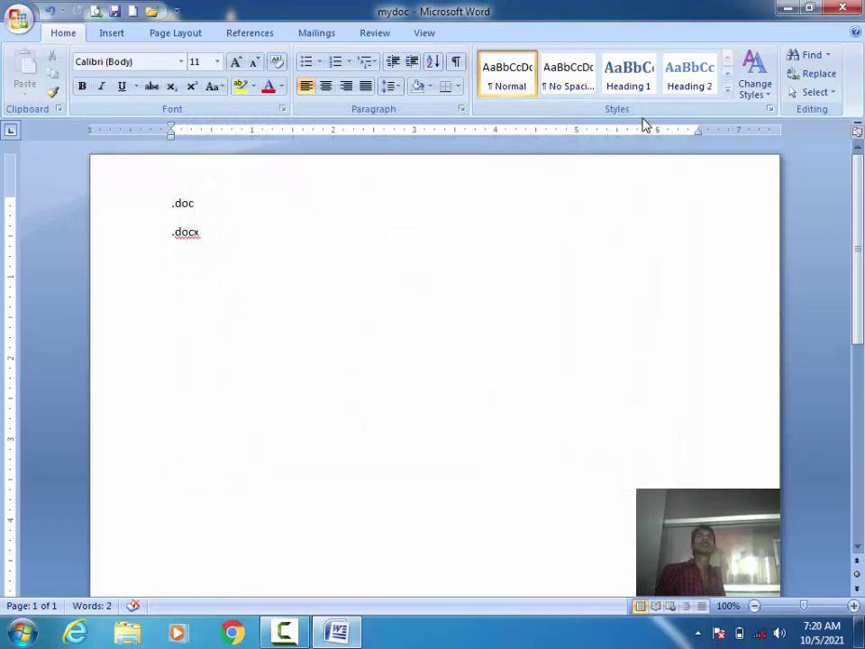
pyautogui.click(16, 15)
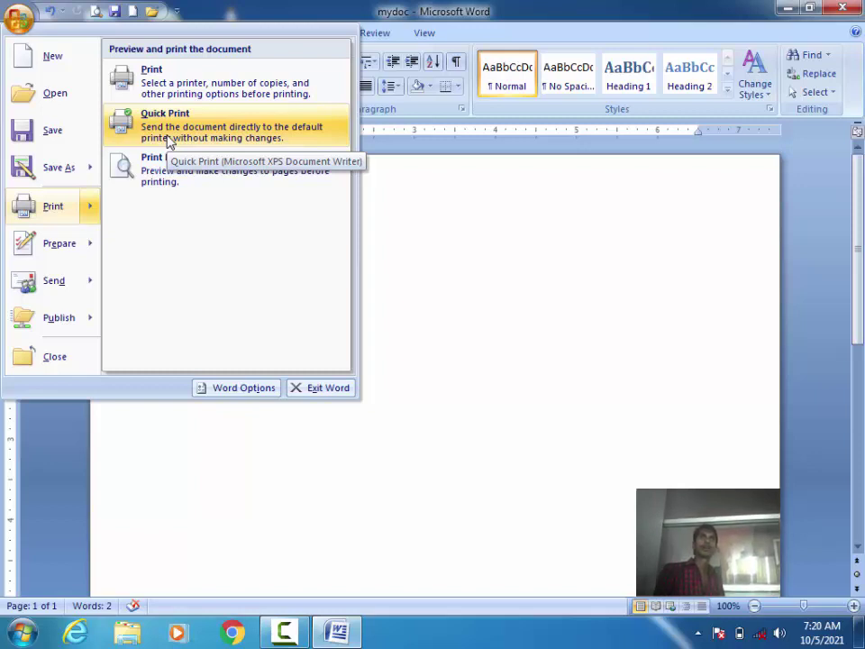
# Step: Open the Print dialog and, after briefly choosing Fax, set the printer to Microsoft XPS Document Writer
pyautogui.click(260, 91)
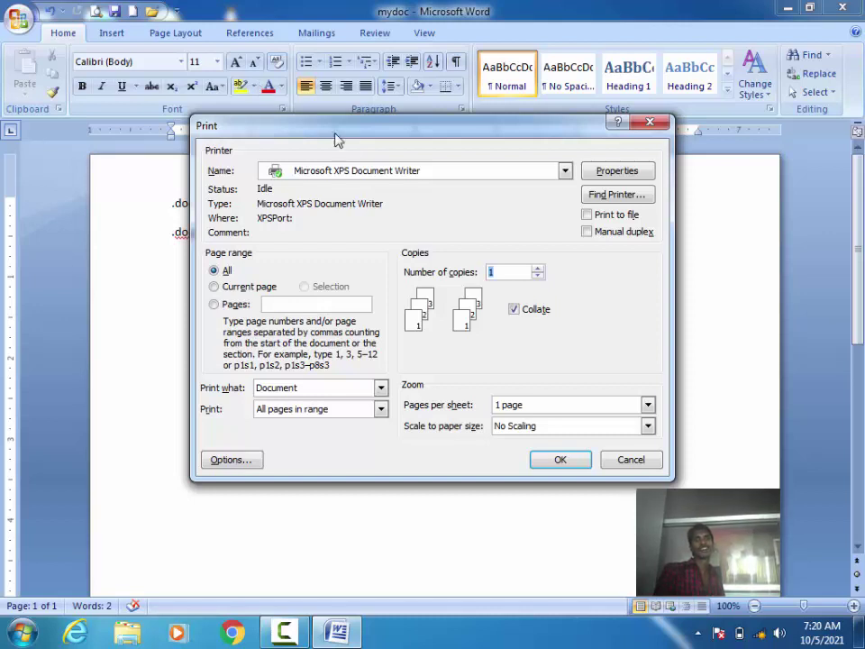
pyautogui.click(396, 176)
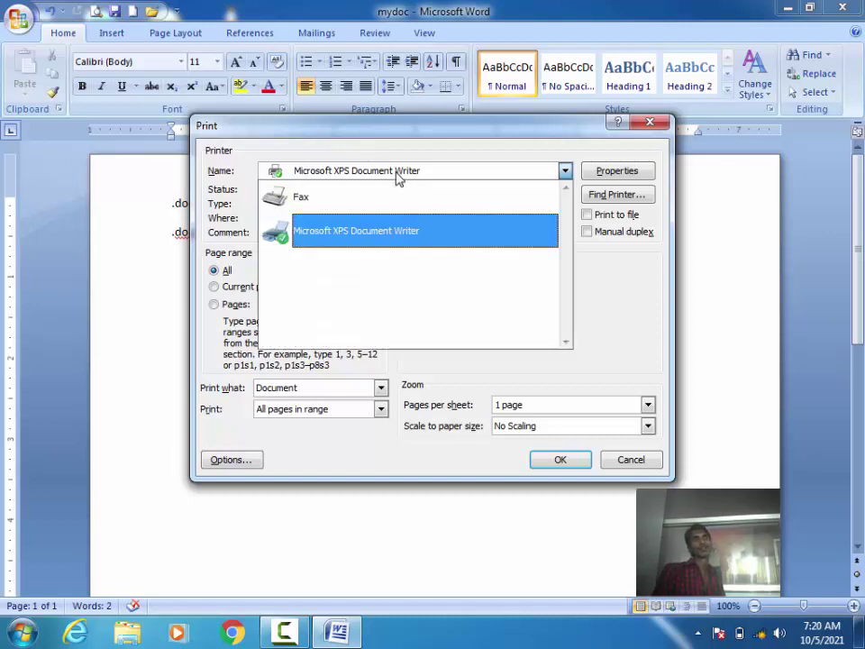
pyautogui.click(396, 176)
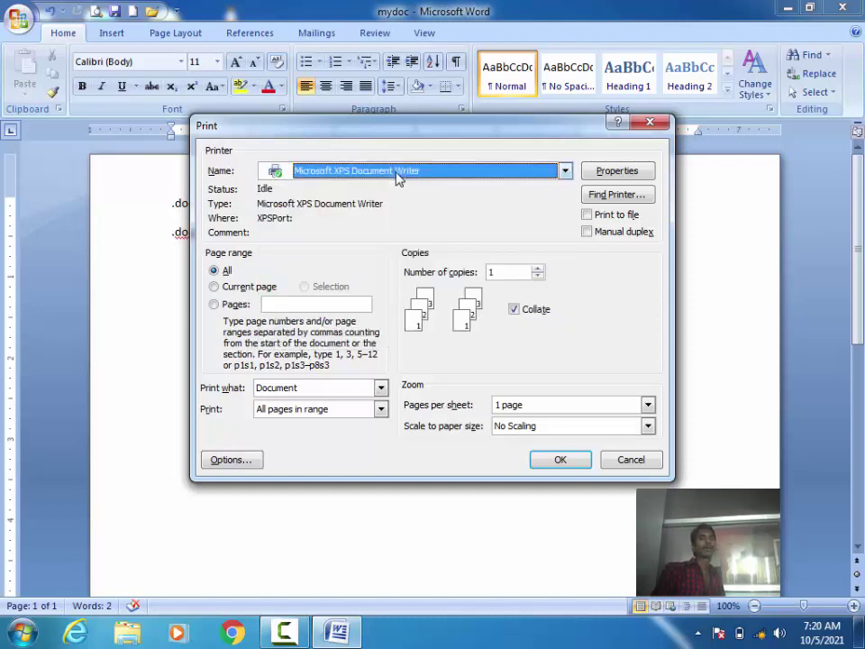
pyautogui.click(397, 175)
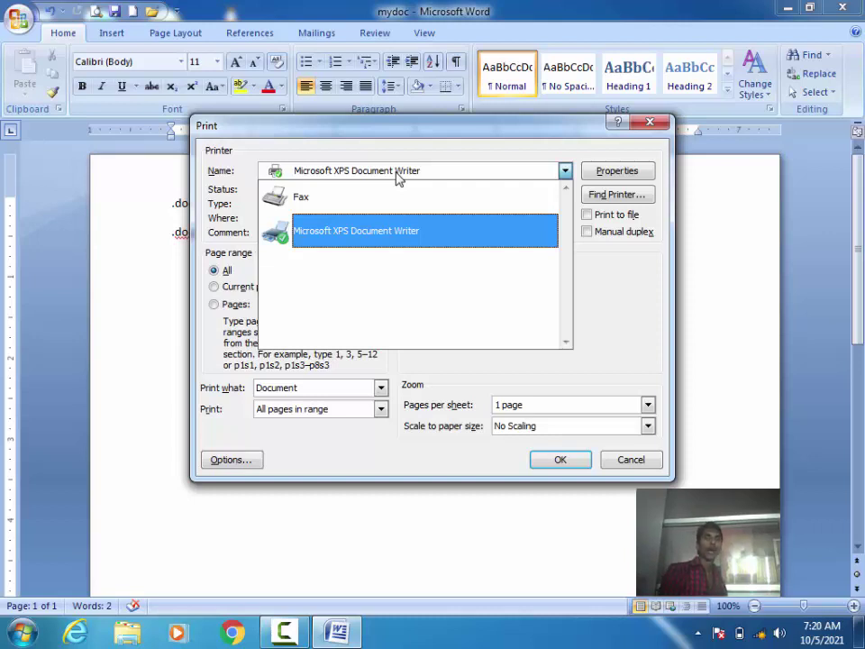
pyautogui.press('Up')
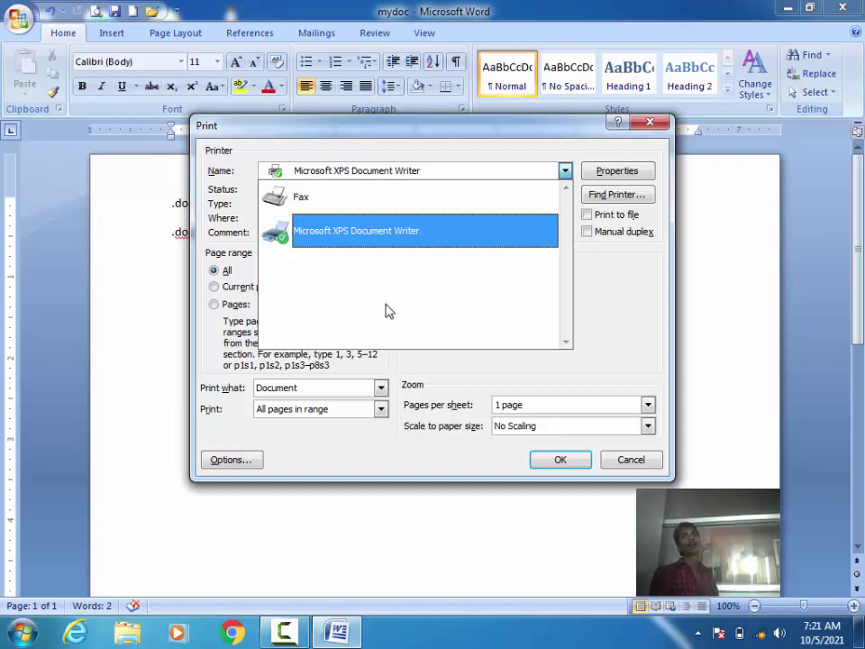
pyautogui.click(366, 200)
pyautogui.hotkey('alt', 'Down')
pyautogui.press('Down')
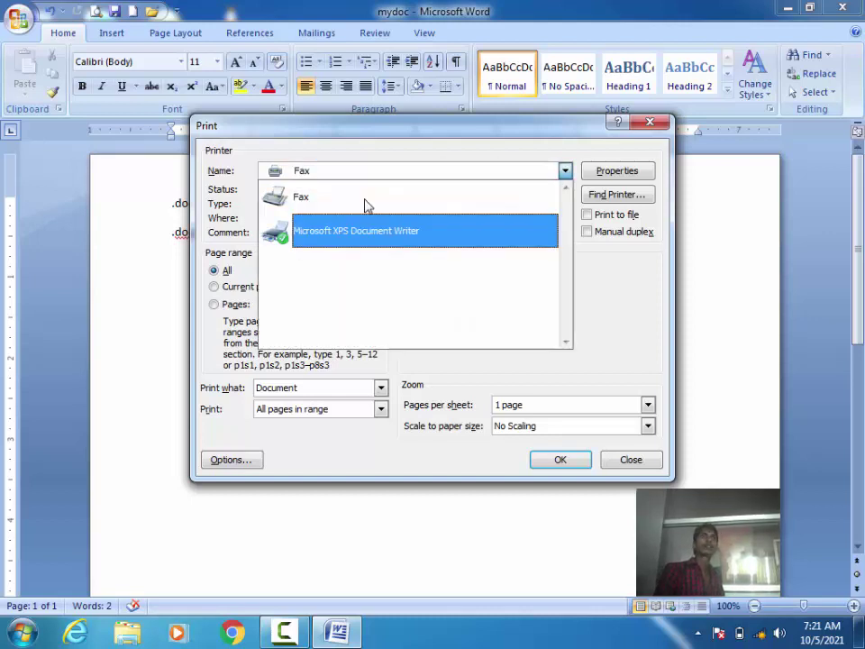
pyautogui.press('Return')
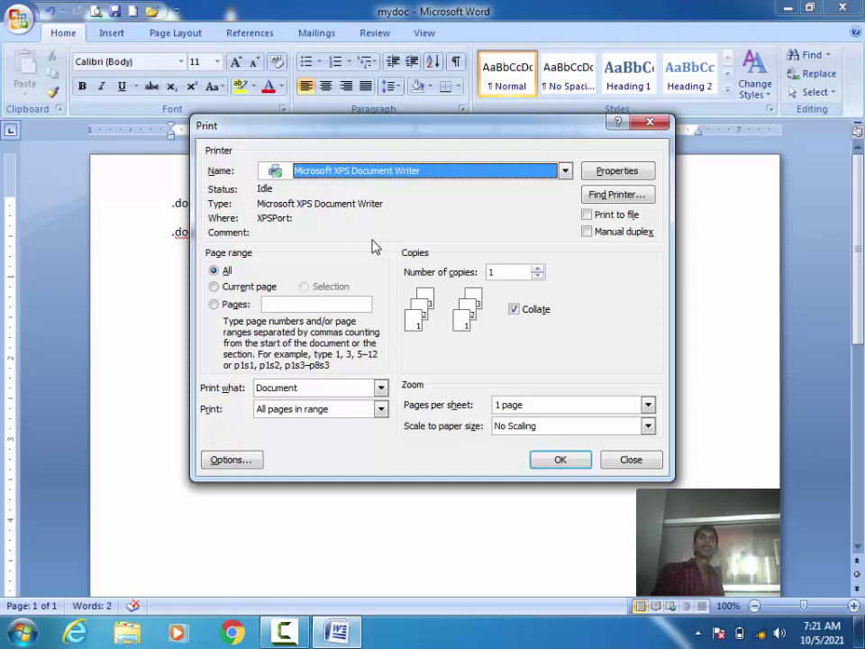
pyautogui.click(566, 170)
pyautogui.click(567, 171)
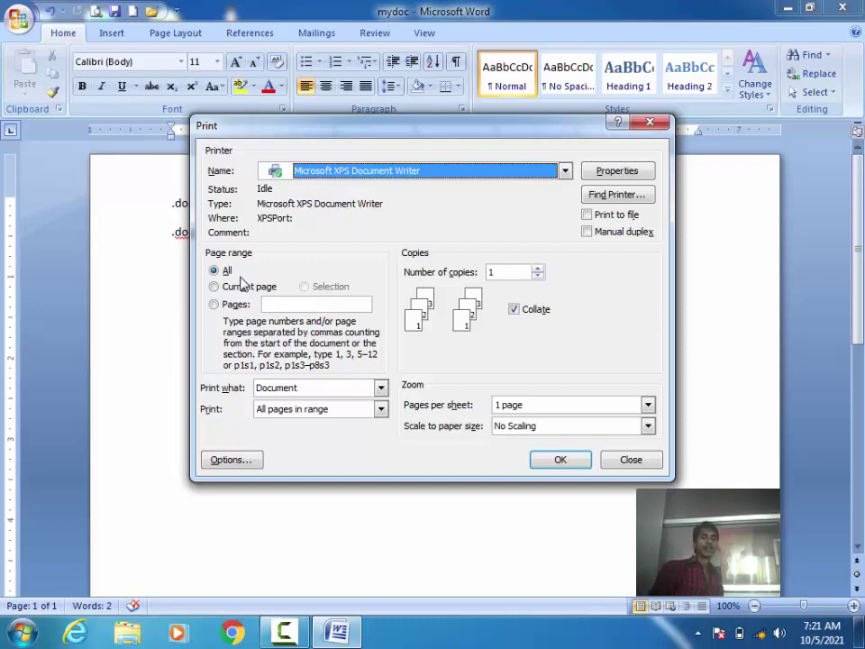
# Step: Close the Print dialog, add page breaks to reach 24 pages, and go to the start of page 7
pyautogui.click(651, 123)
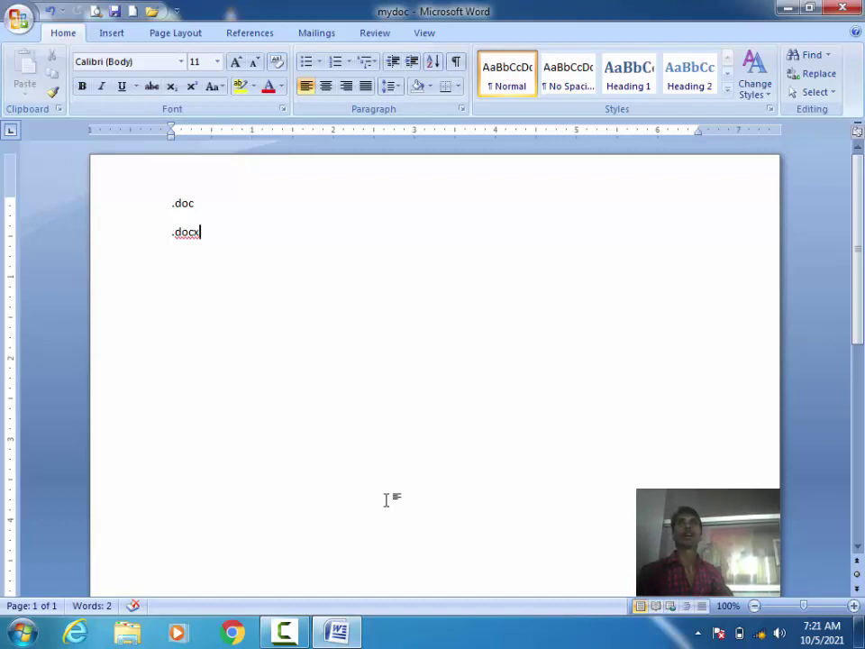
pyautogui.hotkey('ctrl', 'Return')
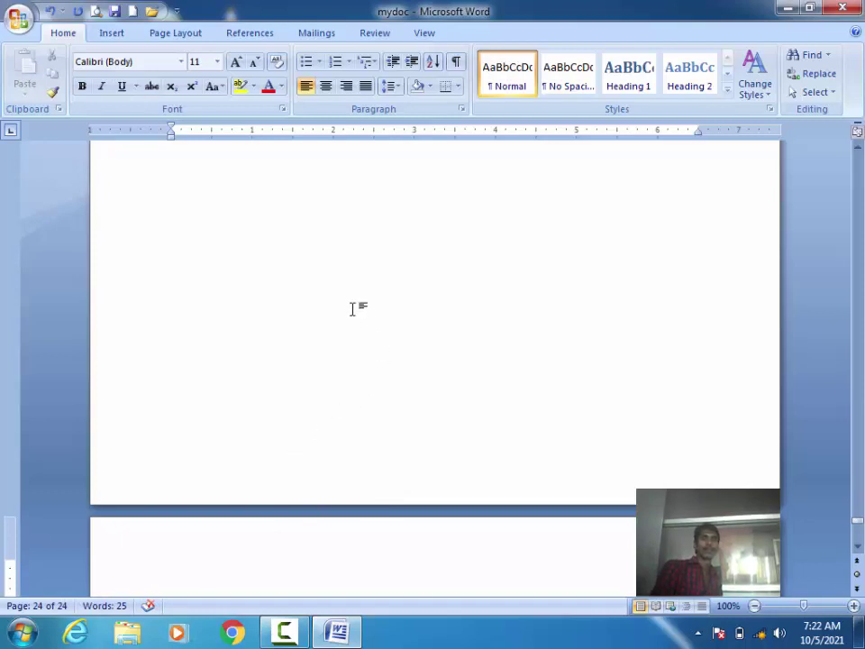
pyautogui.scroll(3, 353, 309)
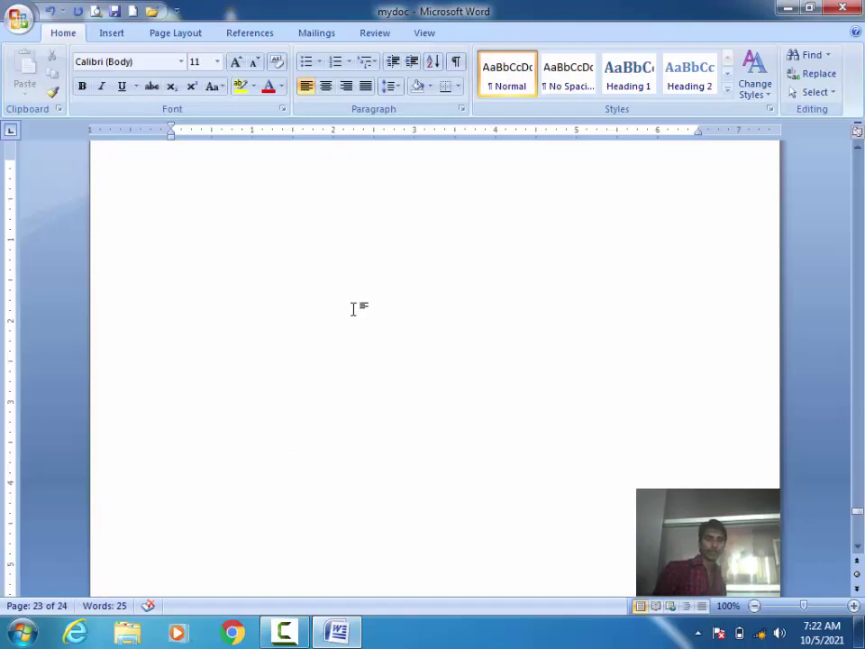
pyautogui.press('pageup')
pyautogui.press('pageup')
pyautogui.press('pageup')
pyautogui.press('pageup')
pyautogui.press('pageup')
pyautogui.press('pageup')
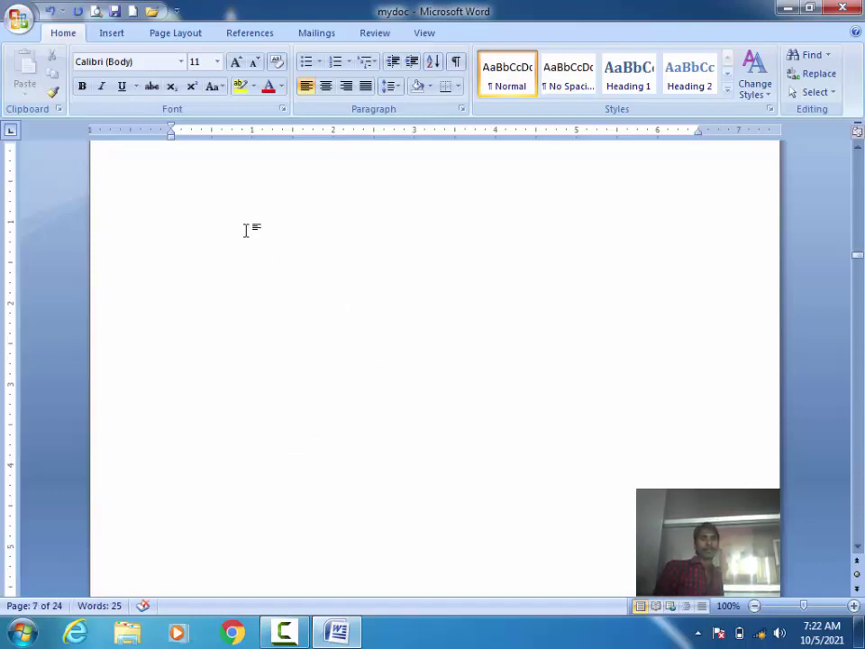
pyautogui.press('Home')
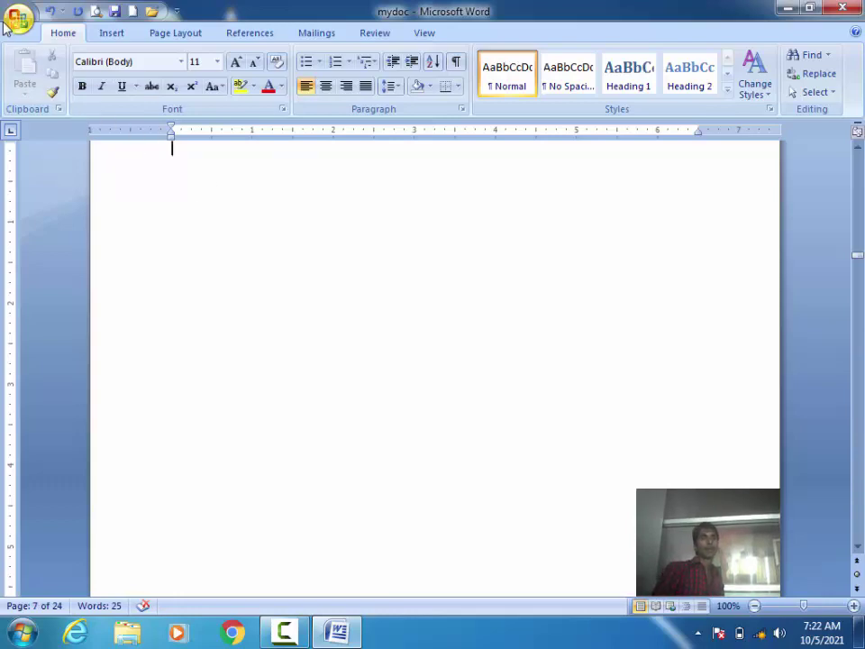
pyautogui.click(18, 20)
# Step: Print all pages of mydoc, 1 copy, to Microsoft XPS Document Writer
pyautogui.click(54, 209)
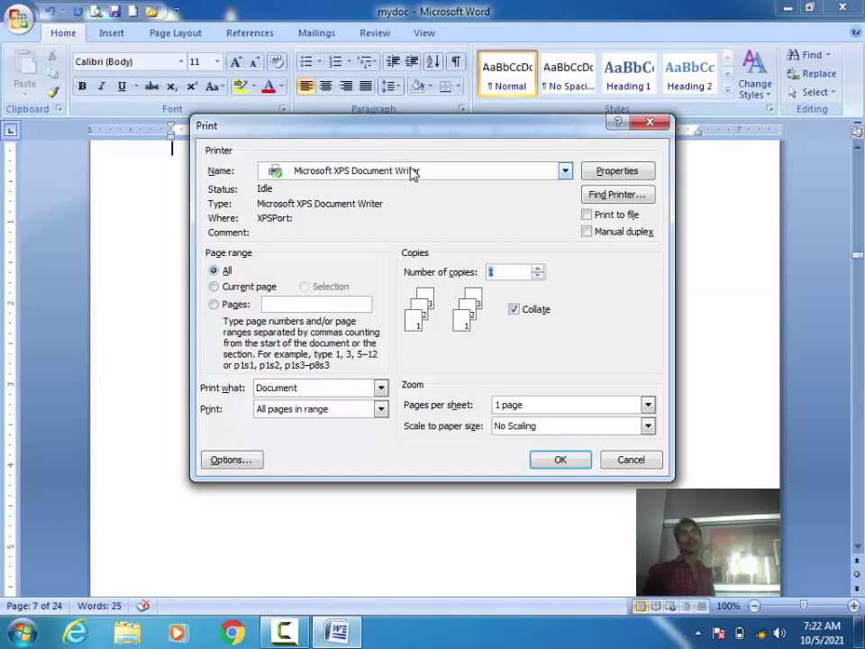
pyautogui.click(411, 173)
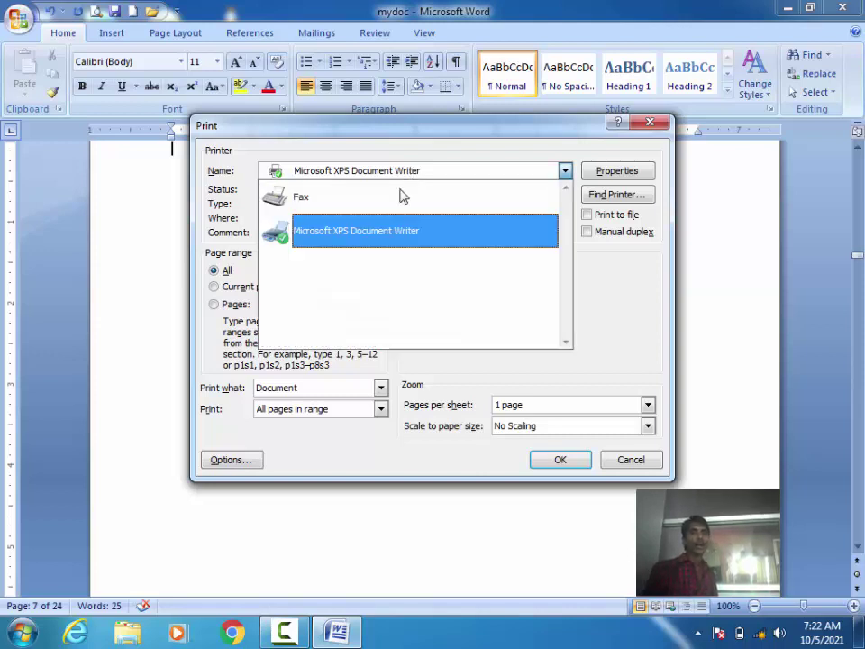
pyautogui.click(377, 235)
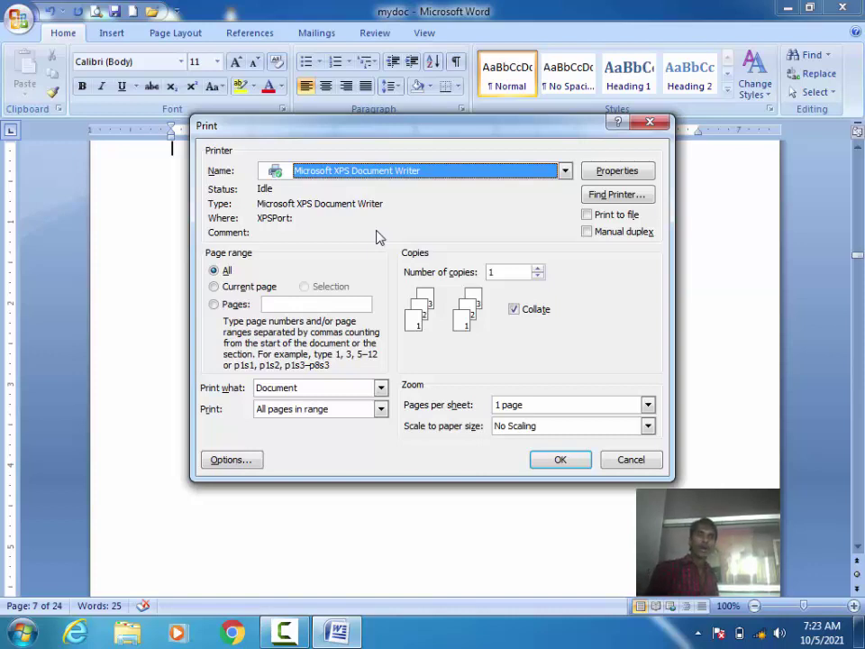
pyautogui.click(434, 175)
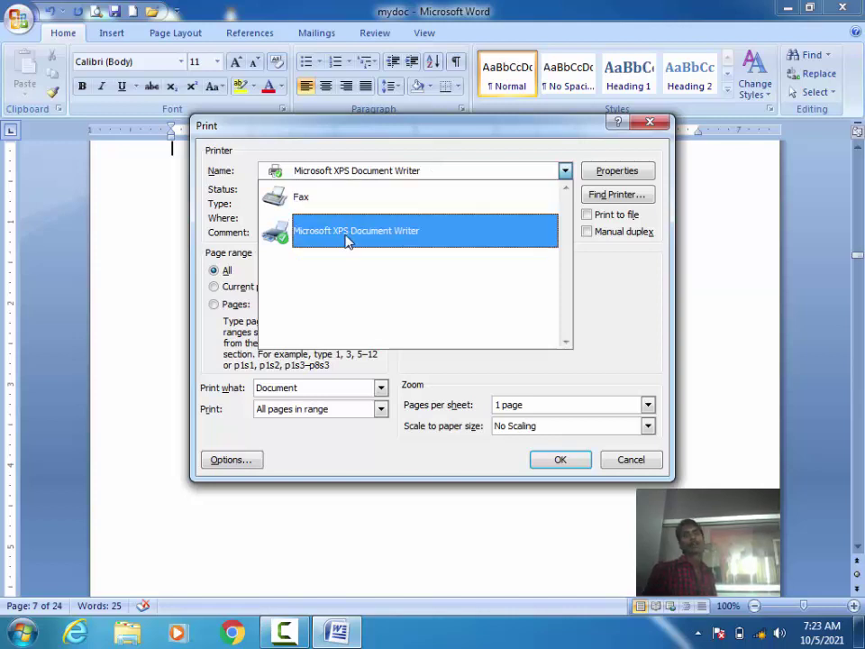
pyautogui.click(404, 236)
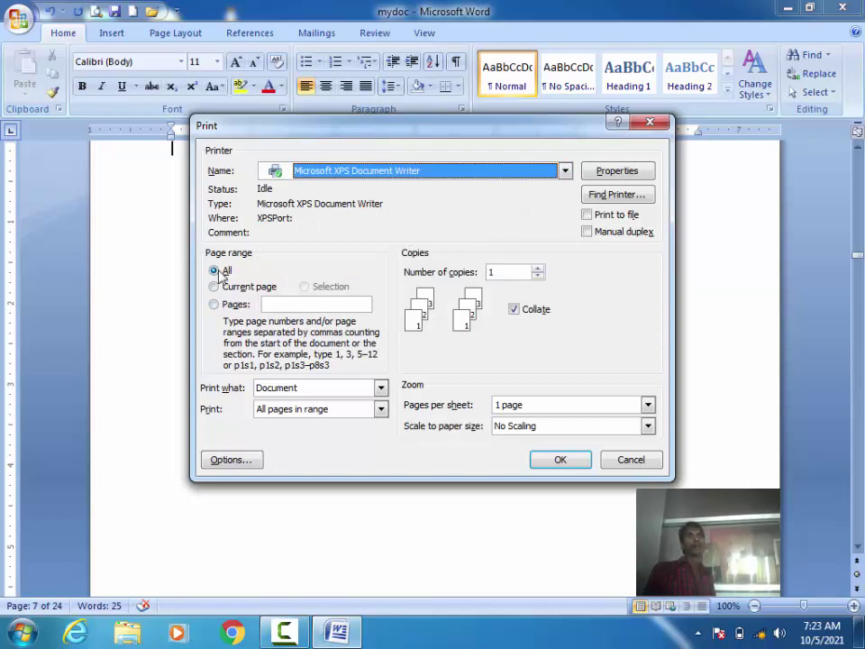
pyautogui.click(542, 462)
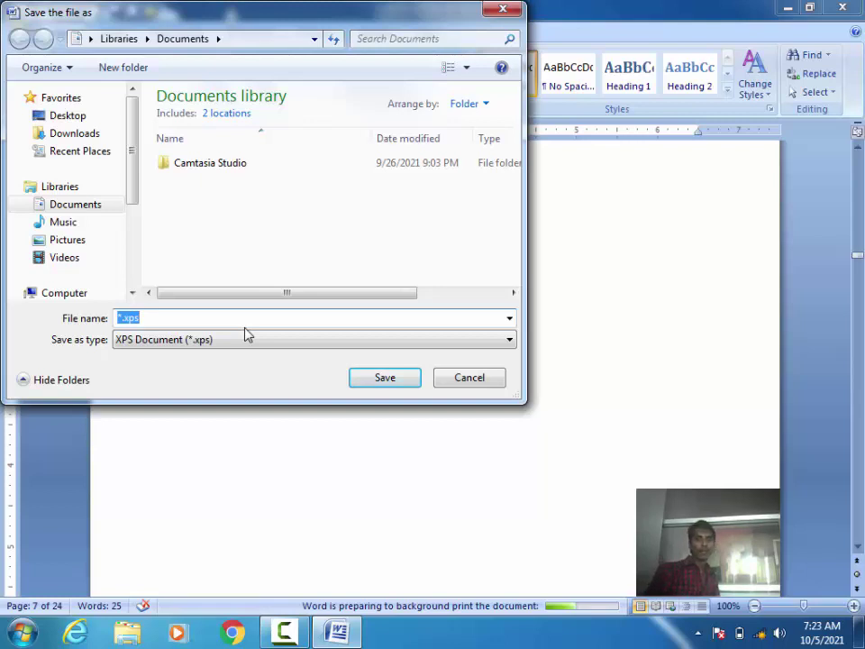
# Step: Save the XPS output with the file name 'print' on the Desktop
pyautogui.write('prin')
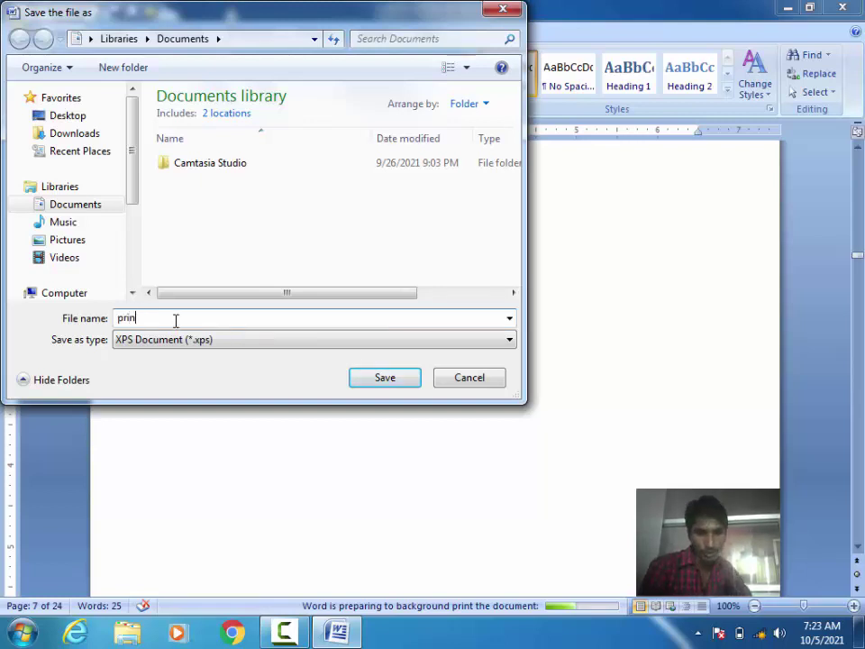
pyautogui.write('t')
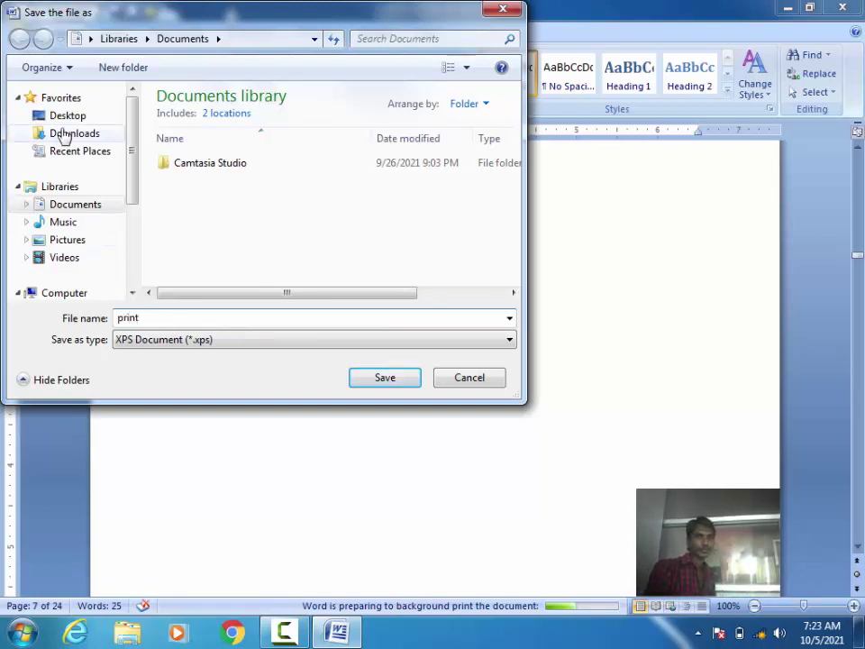
pyautogui.click(60, 117)
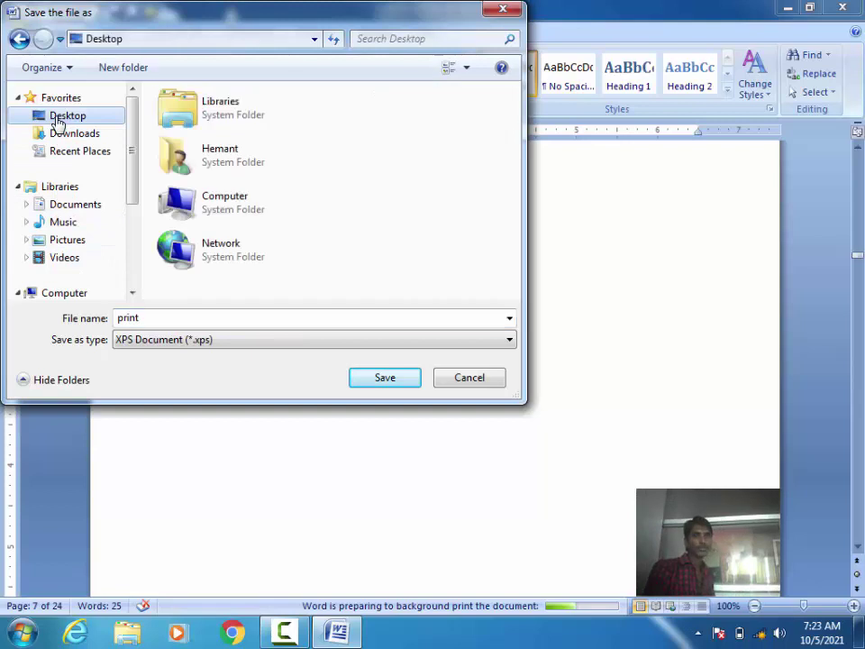
pyautogui.click(384, 379)
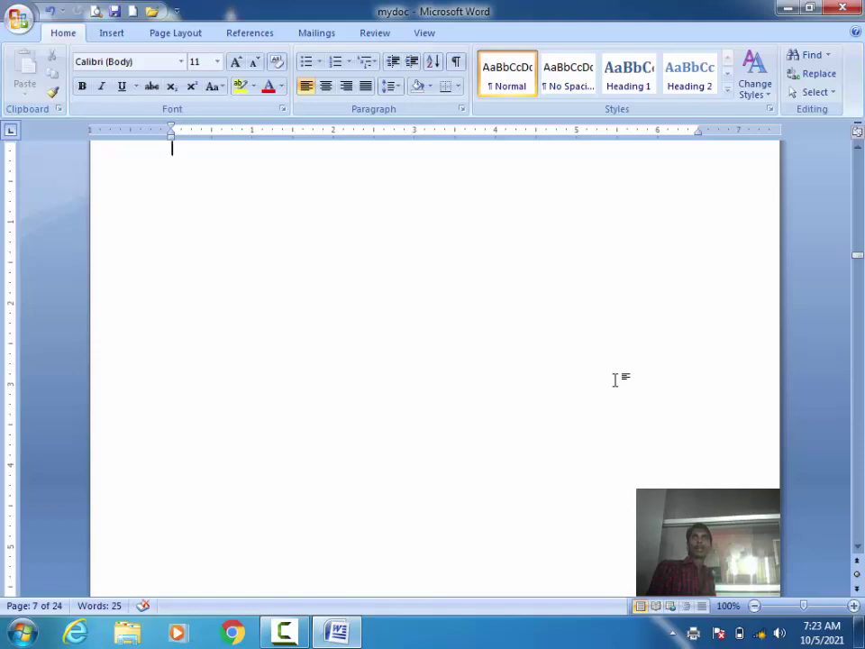
# Step: Minimize Word, open print.xps in XPS Viewer, scroll through its 24 pages, and close it
pyautogui.click(793, 8)
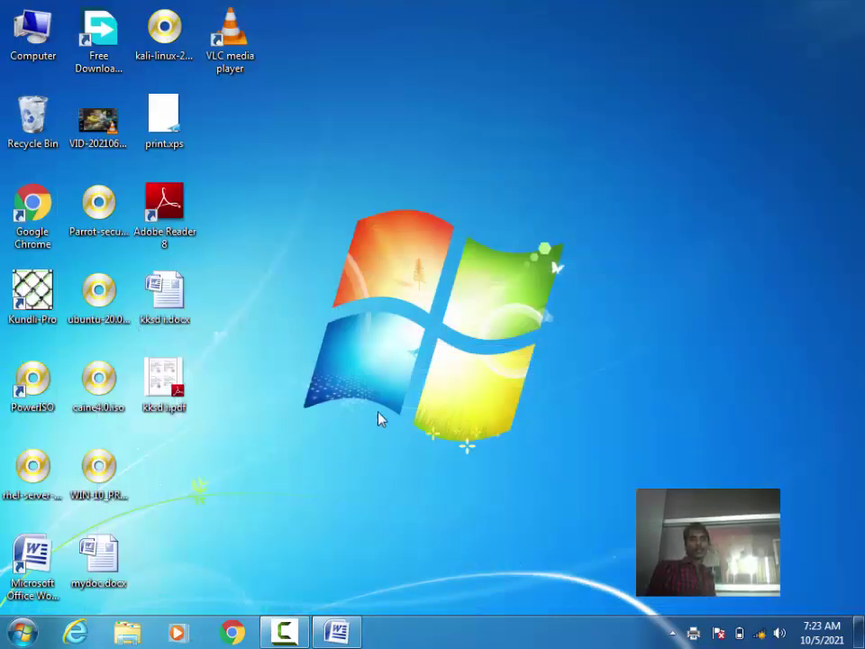
pyautogui.doubleClick(164, 117)
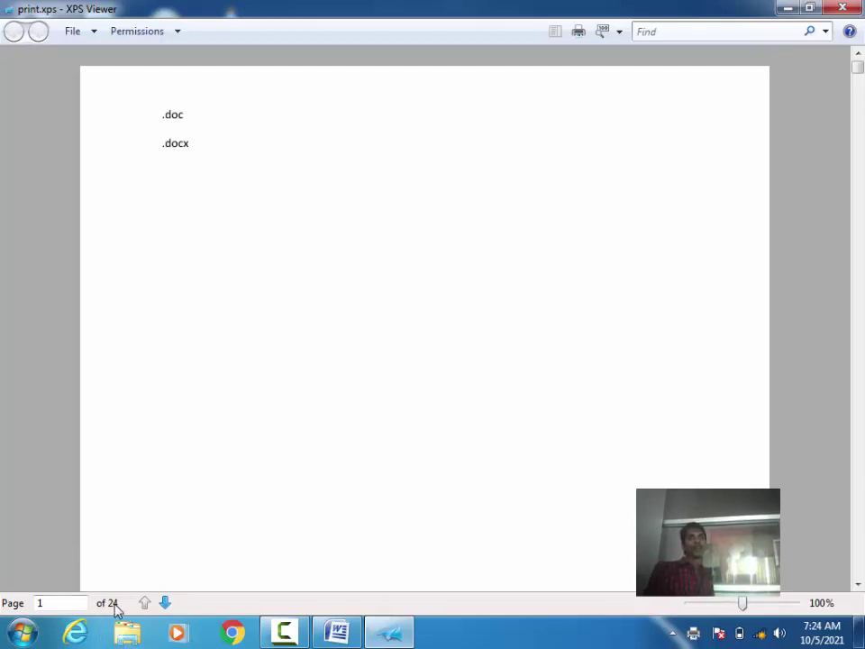
pyautogui.scroll(-1, 114, 610)
pyautogui.scroll(-5, 115, 610)
pyautogui.scroll(-5, 114, 610)
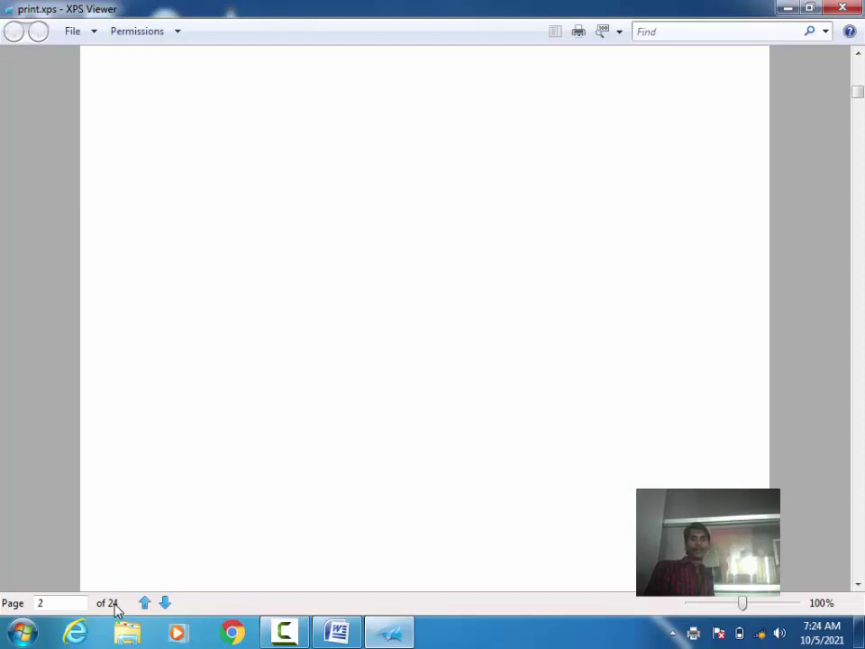
pyautogui.scroll(-5, 115, 610)
pyautogui.scroll(-5, 114, 610)
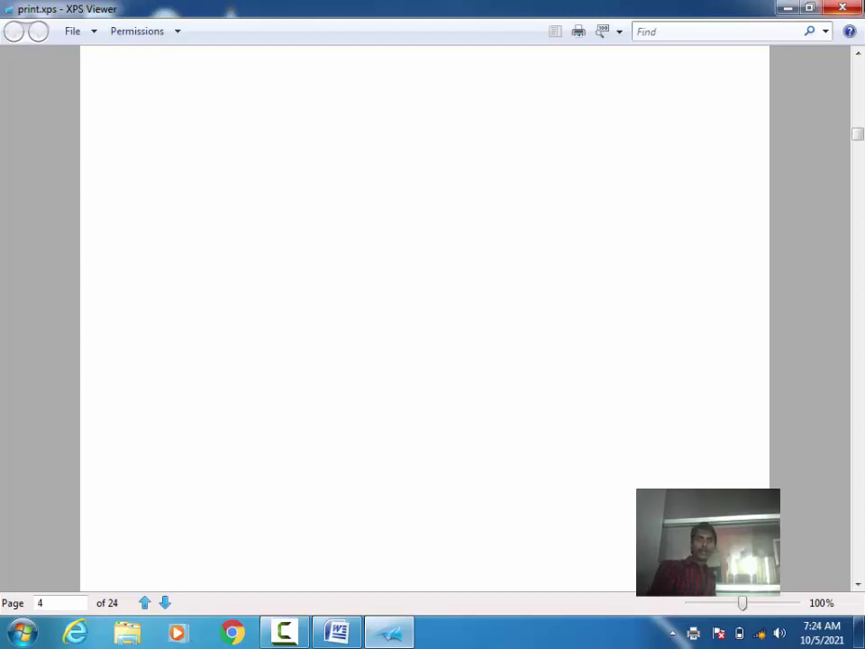
pyautogui.click(843, 8)
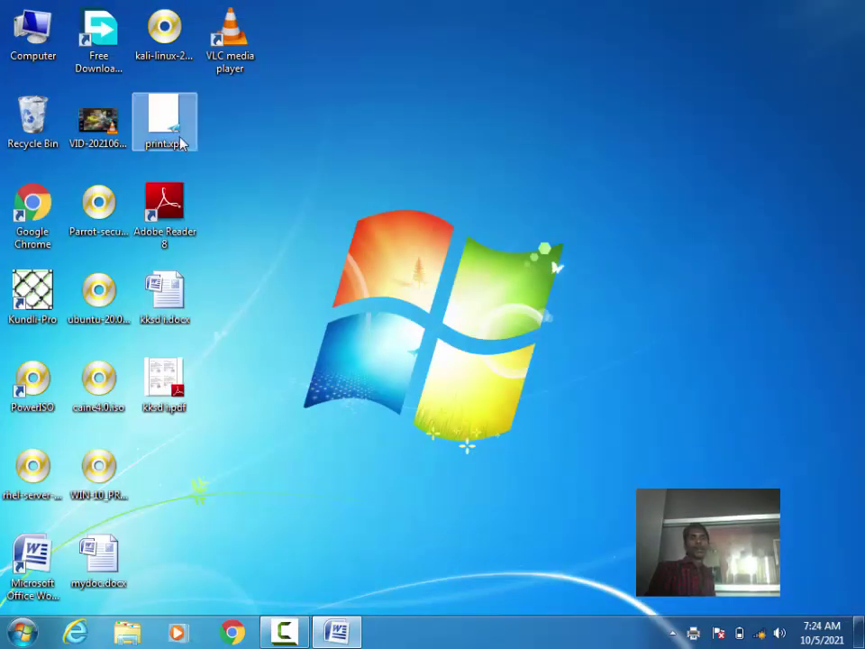
# Step: Delete print.xps from the desktop, restore Word, and open then cancel the Print dialog
pyautogui.press('Delete')
pyautogui.press('Return')
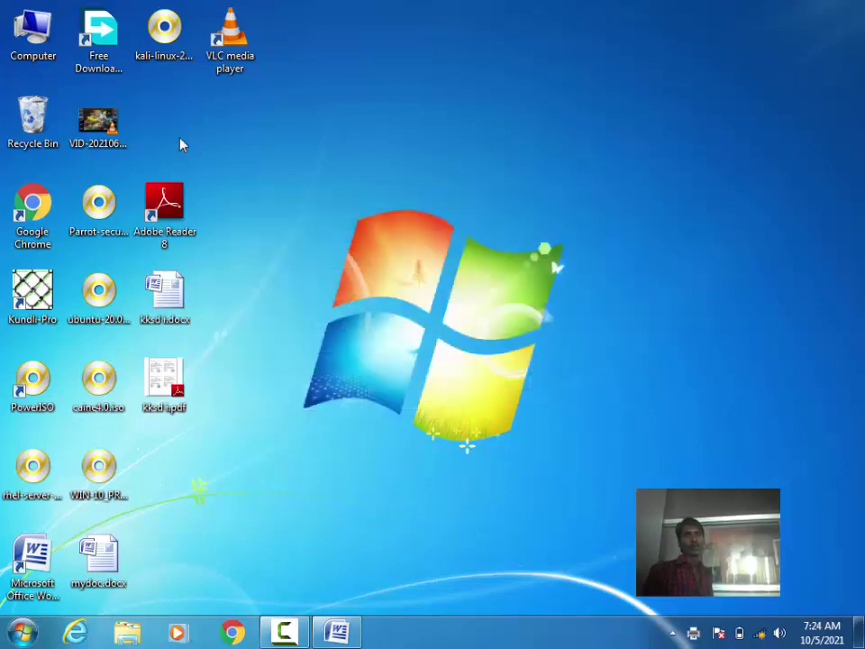
pyautogui.click(337, 630)
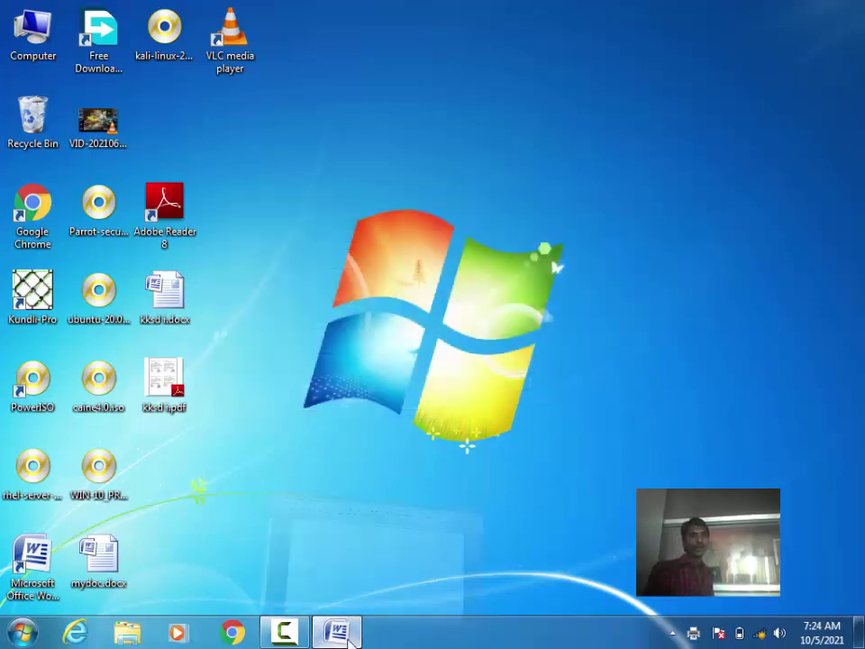
pyautogui.click(18, 16)
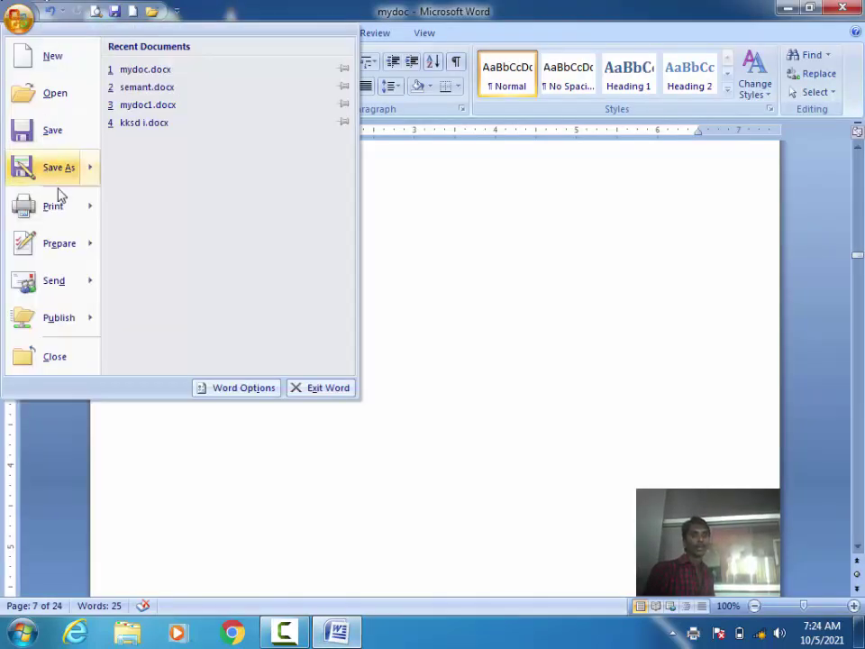
pyautogui.click(52, 207)
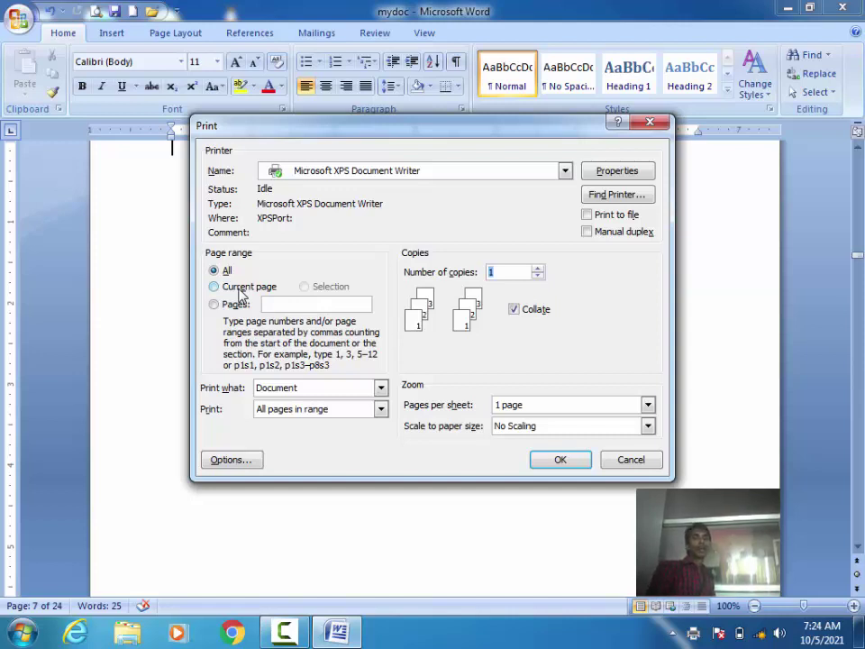
pyautogui.click(652, 127)
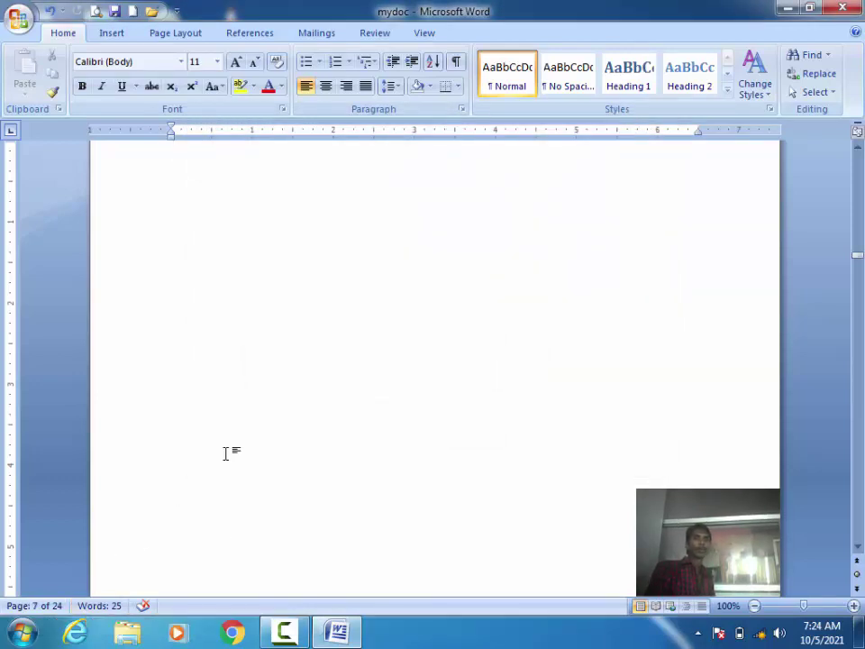
# Step: Insert Plain Number 2 page numbers at the page bottom, then scroll to check page 7's footer
pyautogui.click(114, 35)
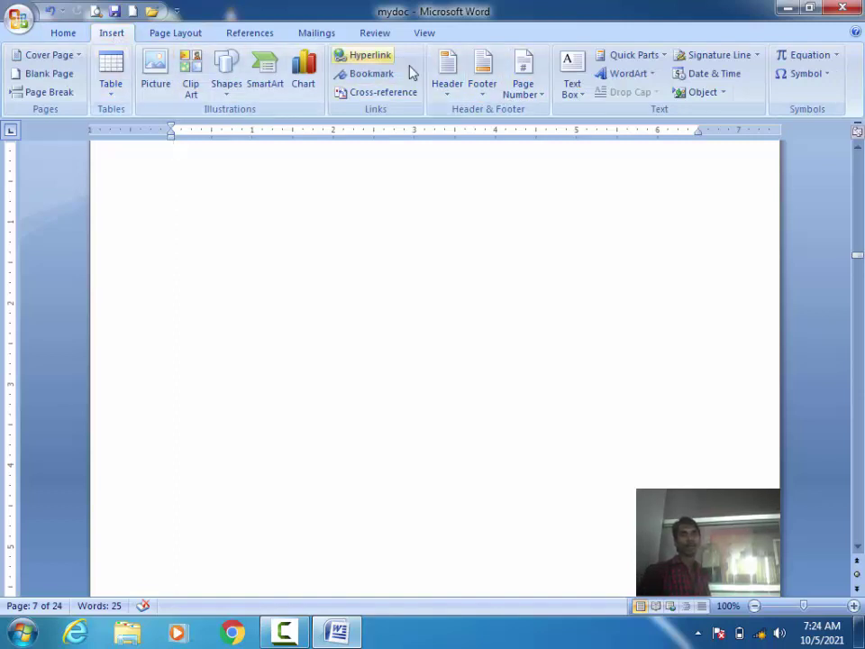
pyautogui.click(538, 83)
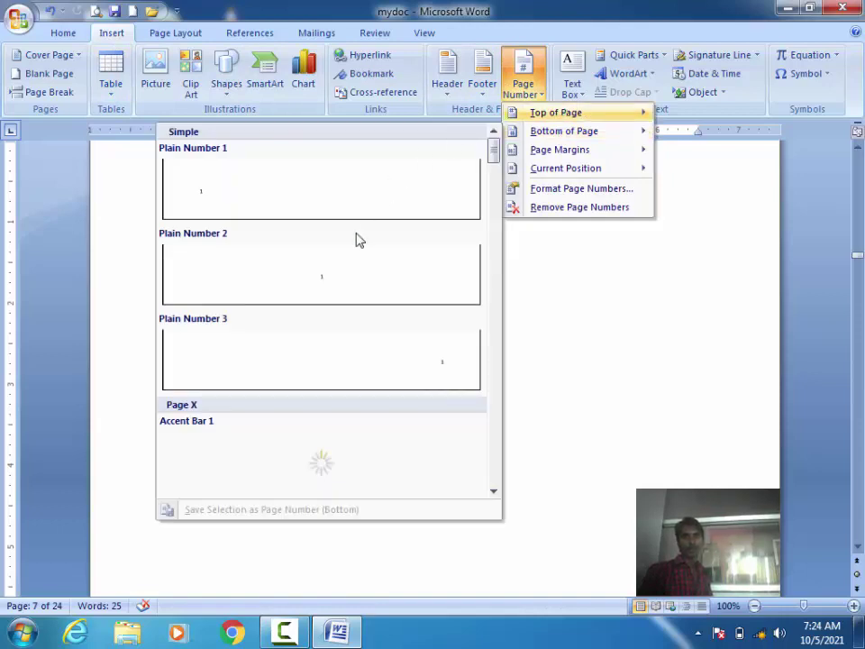
pyautogui.click(361, 286)
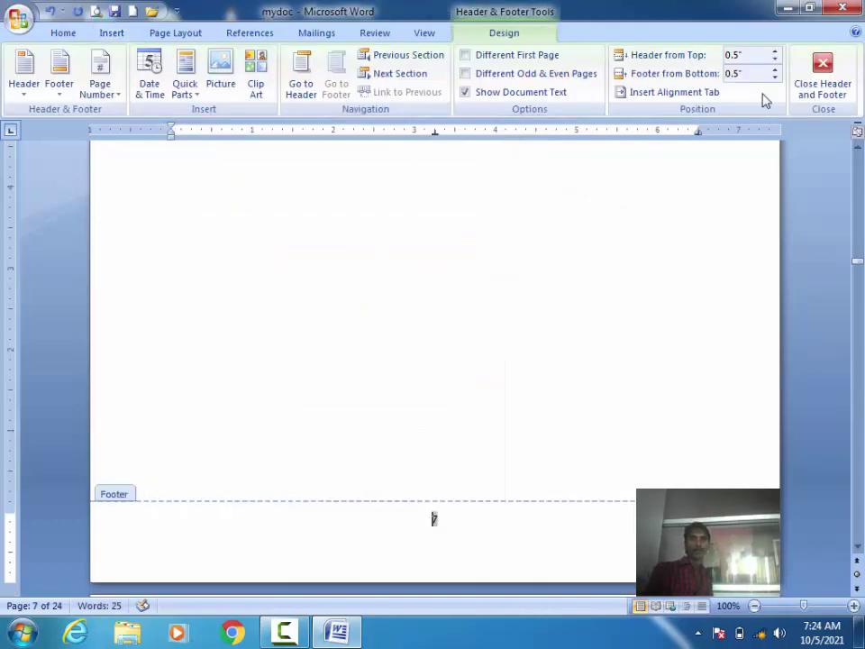
pyautogui.click(841, 92)
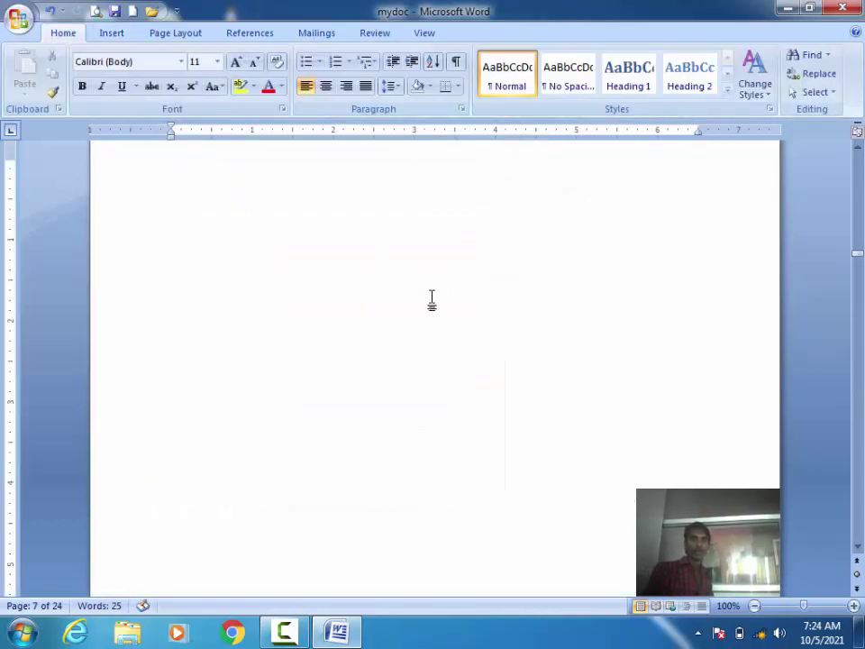
pyautogui.click(857, 150)
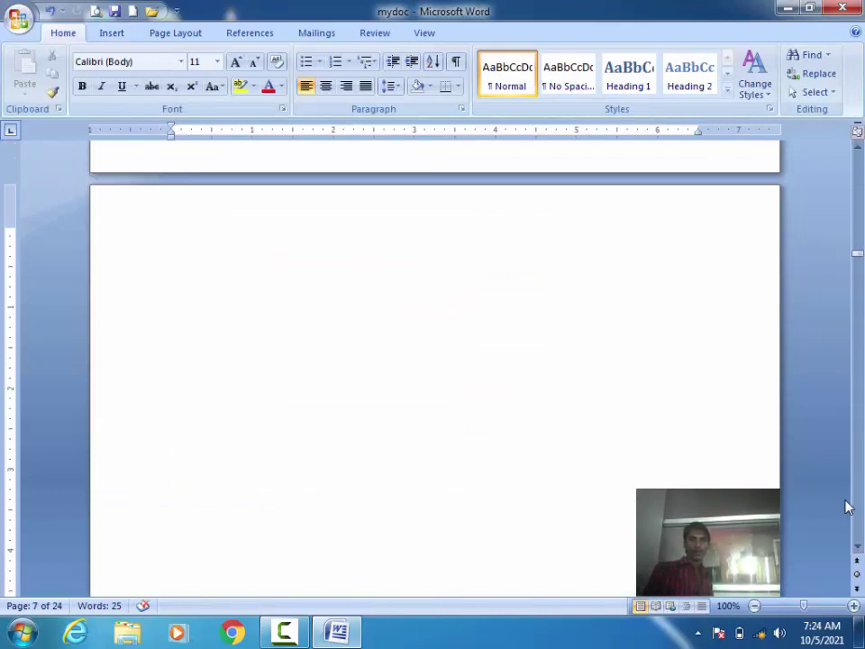
pyautogui.click(857, 546)
pyautogui.click(856, 546)
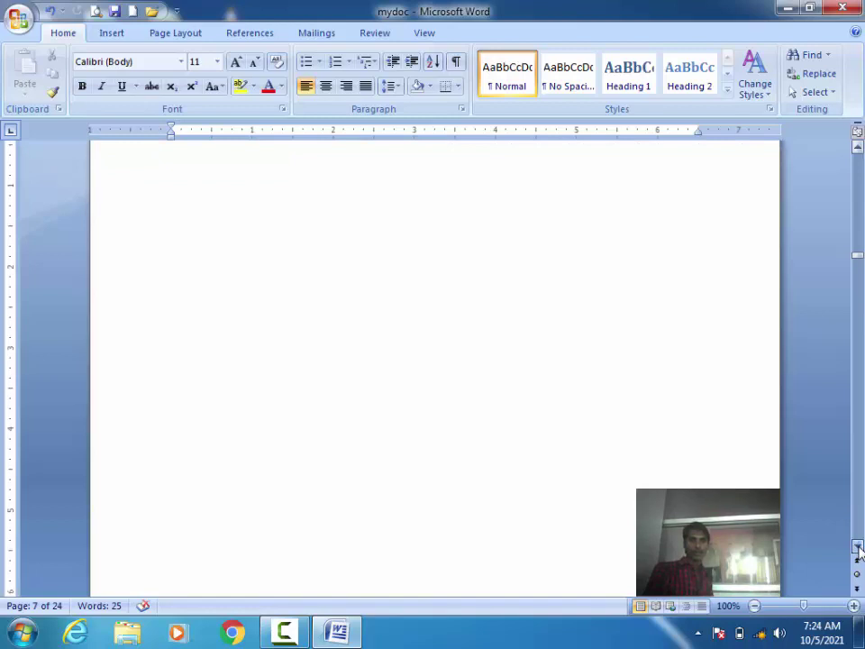
pyautogui.click(857, 546)
pyautogui.click(857, 548)
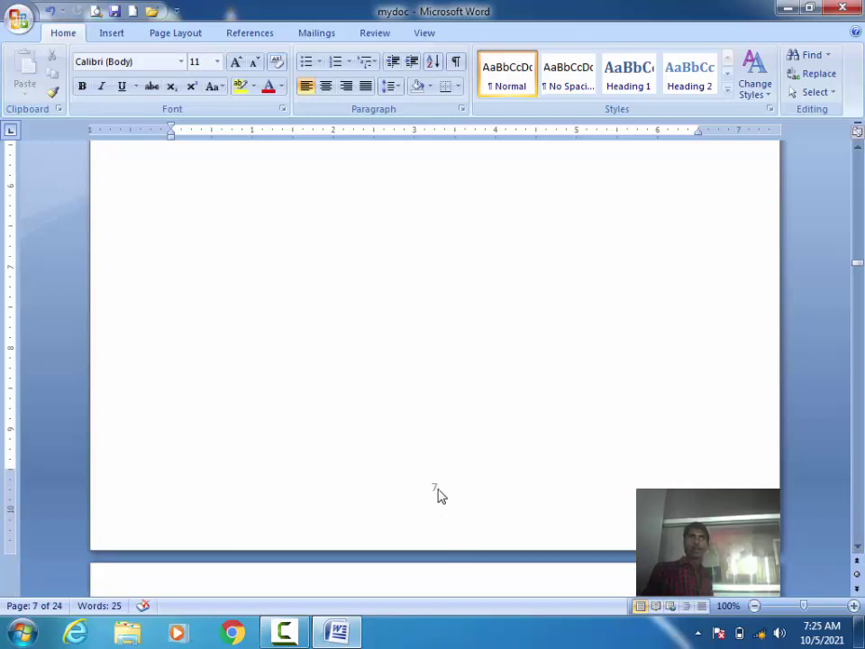
pyautogui.click(235, 341)
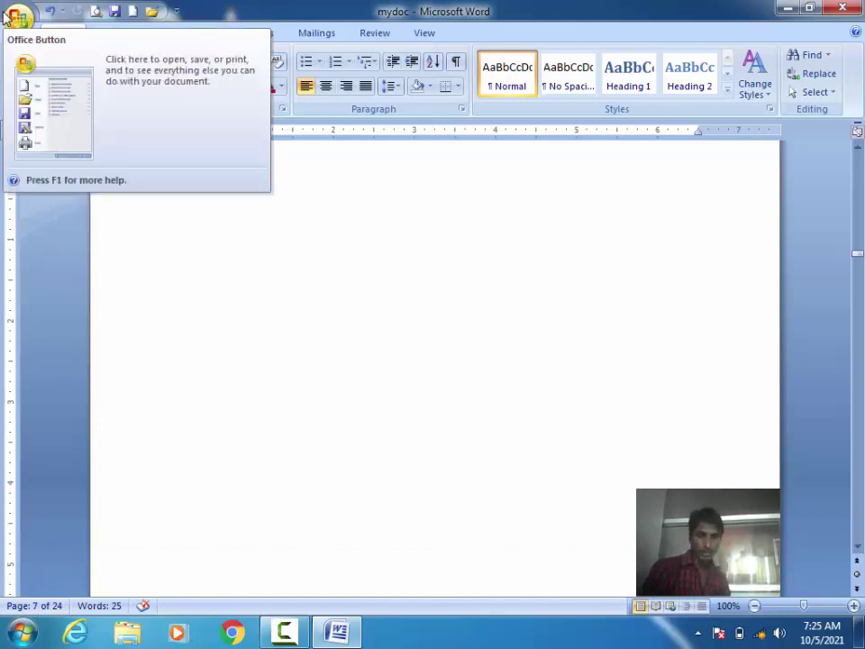
# Step: Print only the current page (page 7) to an XPS file named 'print' on the Desktop
pyautogui.hotkey('ctrl', 'p')
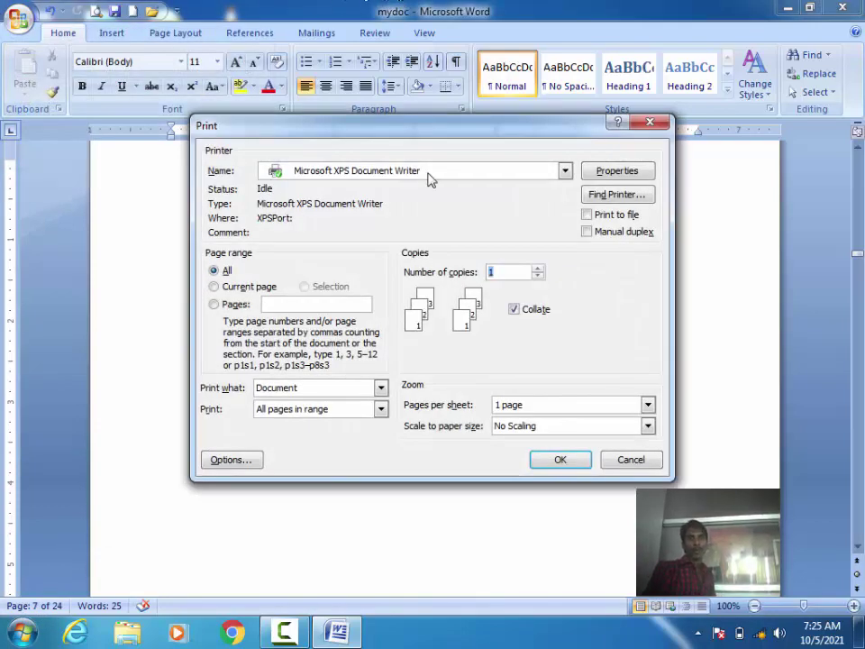
pyautogui.click(248, 287)
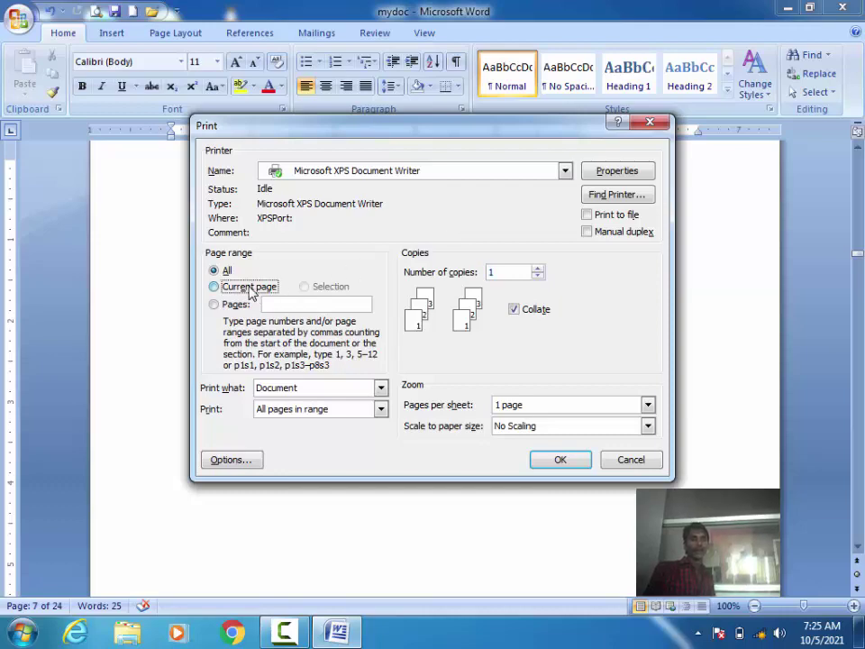
pyautogui.click(565, 460)
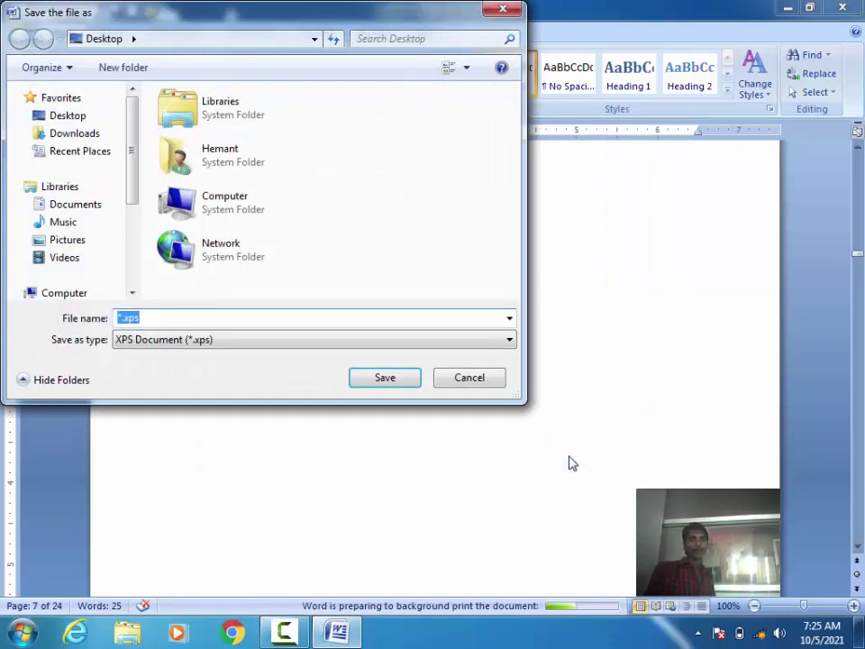
pyautogui.write('prin')
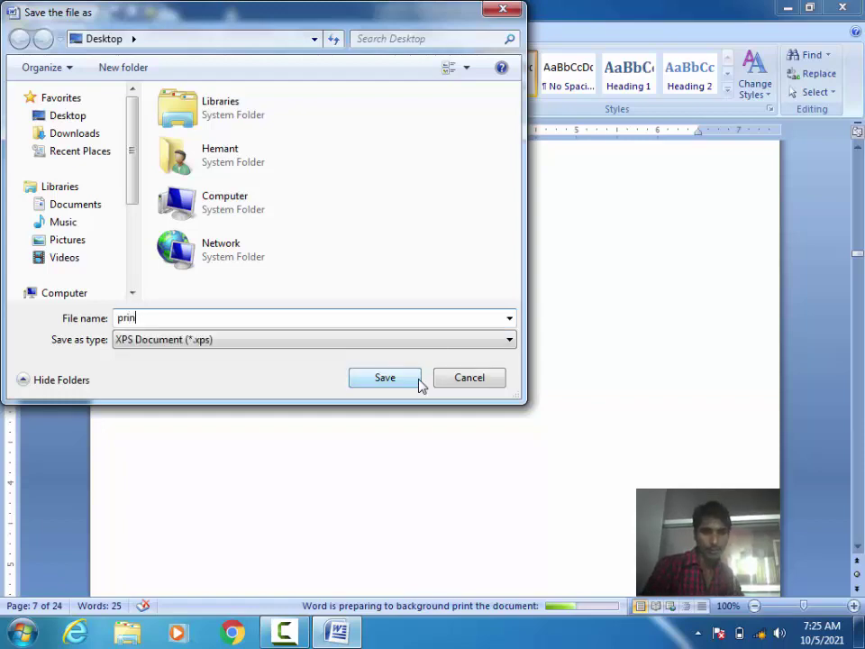
pyautogui.write('t')
pyautogui.click(419, 385)
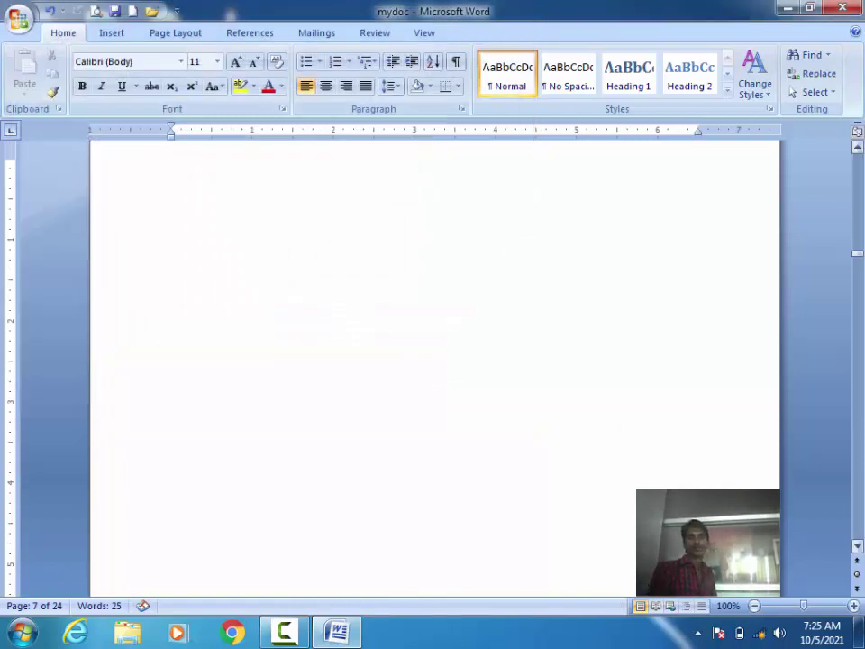
# Step: Open print.xps from the desktop, confirm its single page is numbered 7, and close it
pyautogui.click(786, 8)
pyautogui.doubleClick(164, 123)
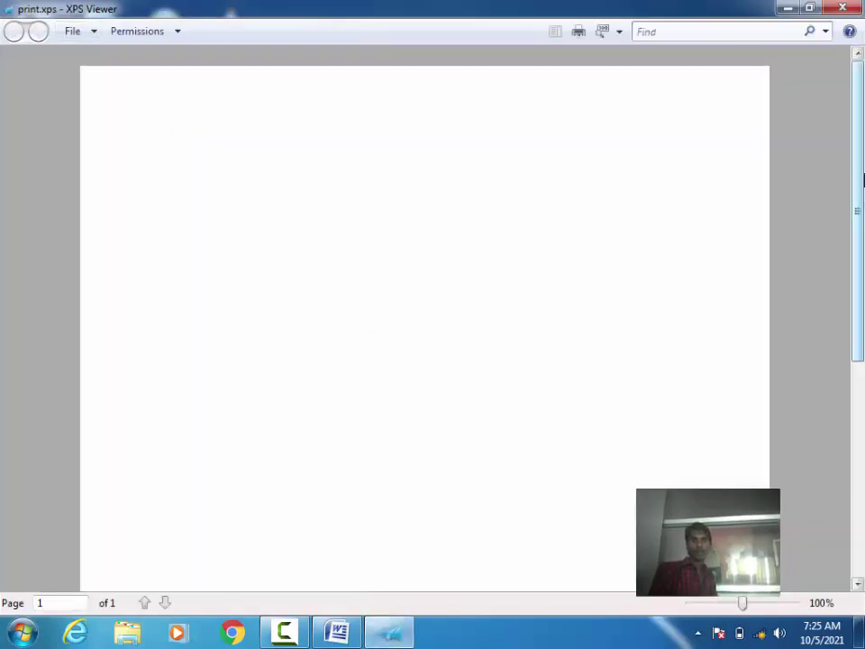
pyautogui.moveTo(858, 177); pyautogui.dragTo(862, 441)
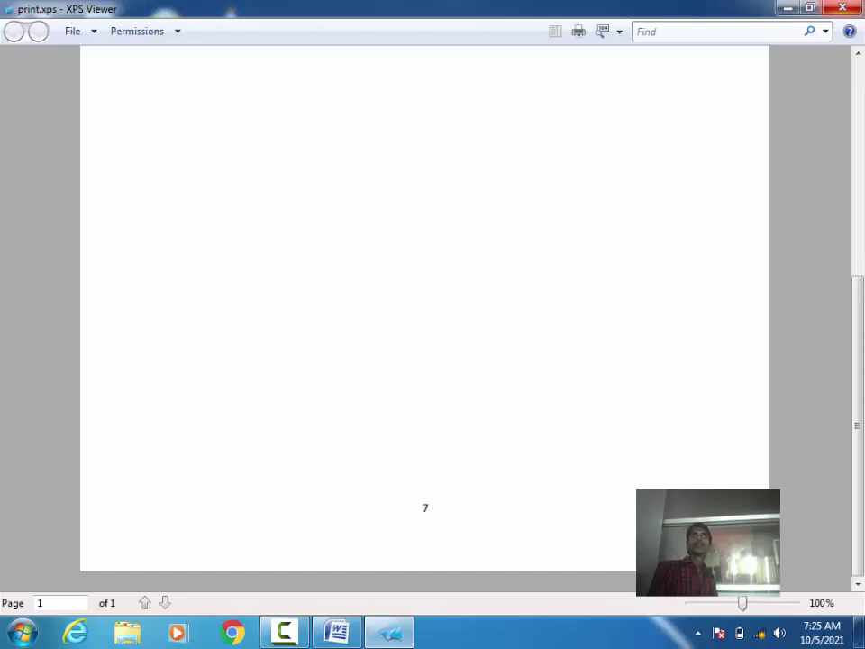
pyautogui.hotkey('alt', 'F4')
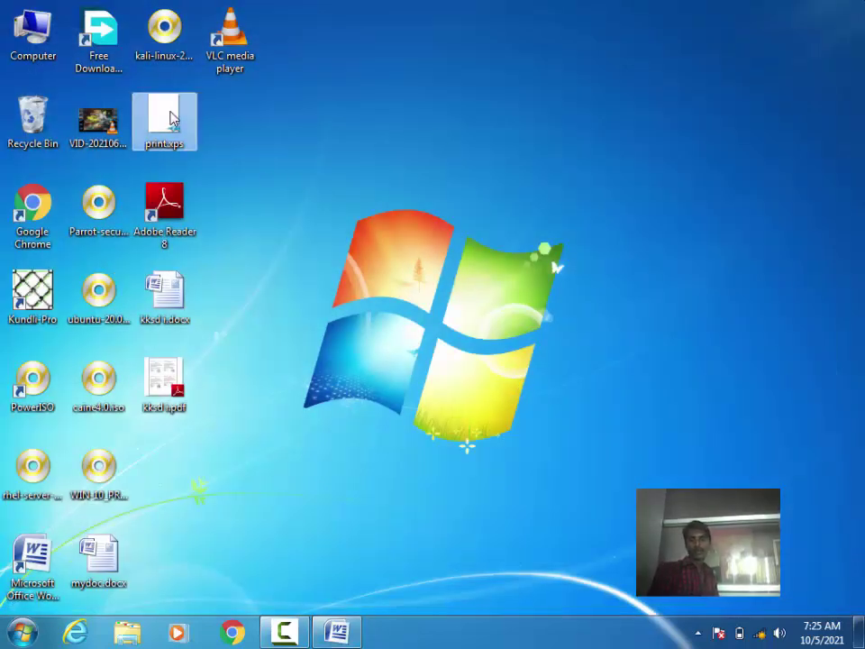
# Step: Delete print.xps from the desktop and switch back to mydoc in Word
pyautogui.press('Delete')
pyautogui.press('Return')
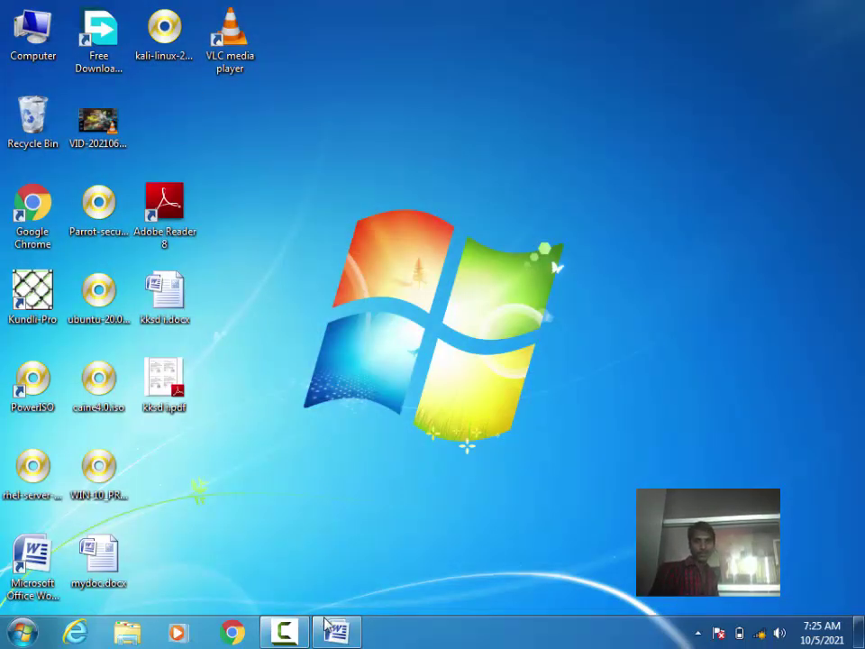
pyautogui.hotkey('alt', 'Tab')
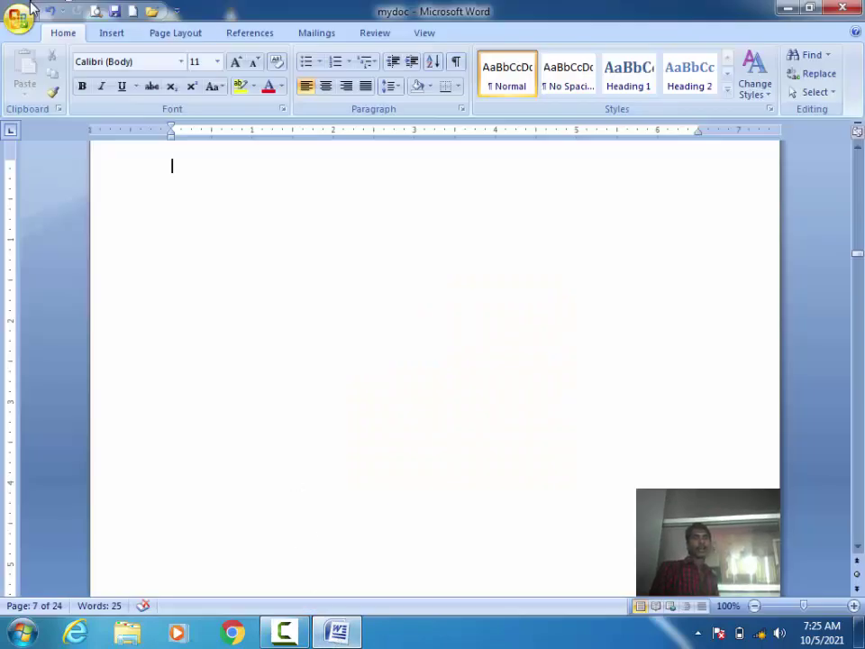
# Step: Open the Print dialog and set the page range to 10, 12, 24
pyautogui.click(20, 18)
pyautogui.click(40, 209)
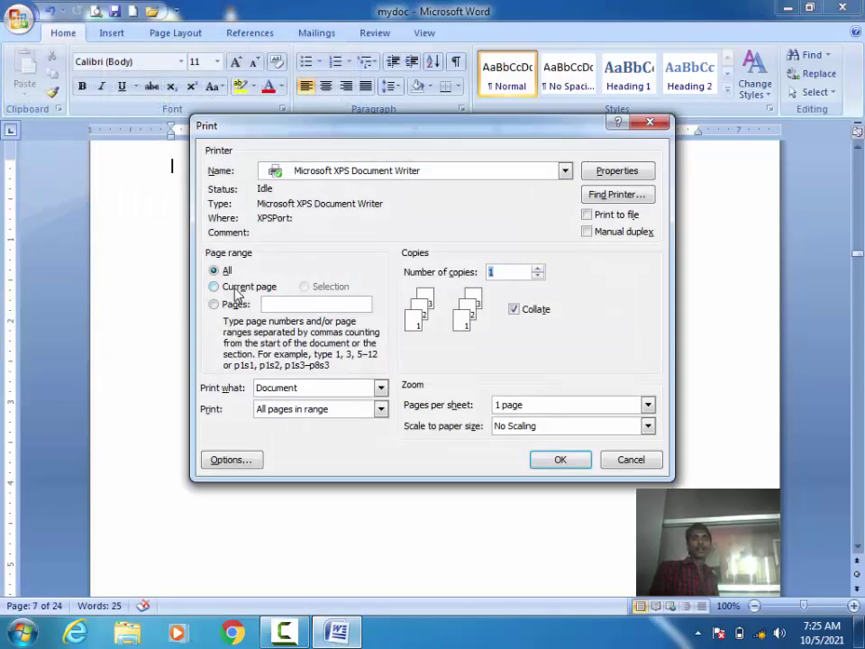
pyautogui.click(238, 305)
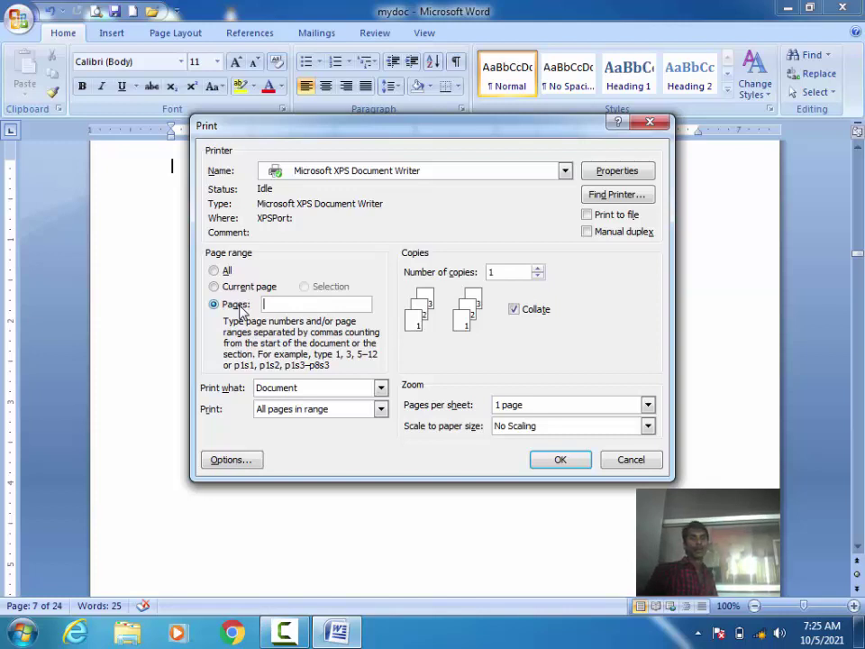
pyautogui.write('10')
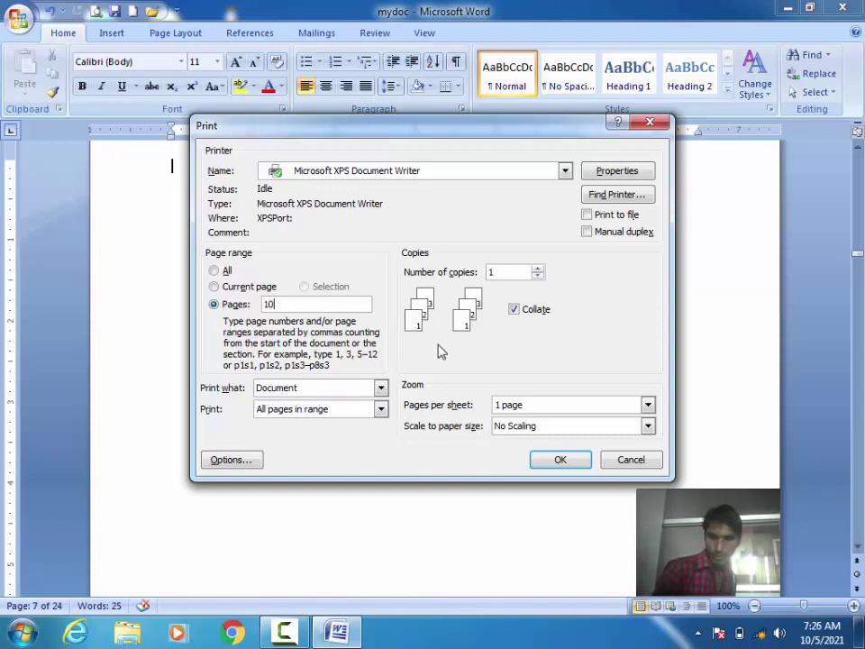
pyautogui.write(', 12')
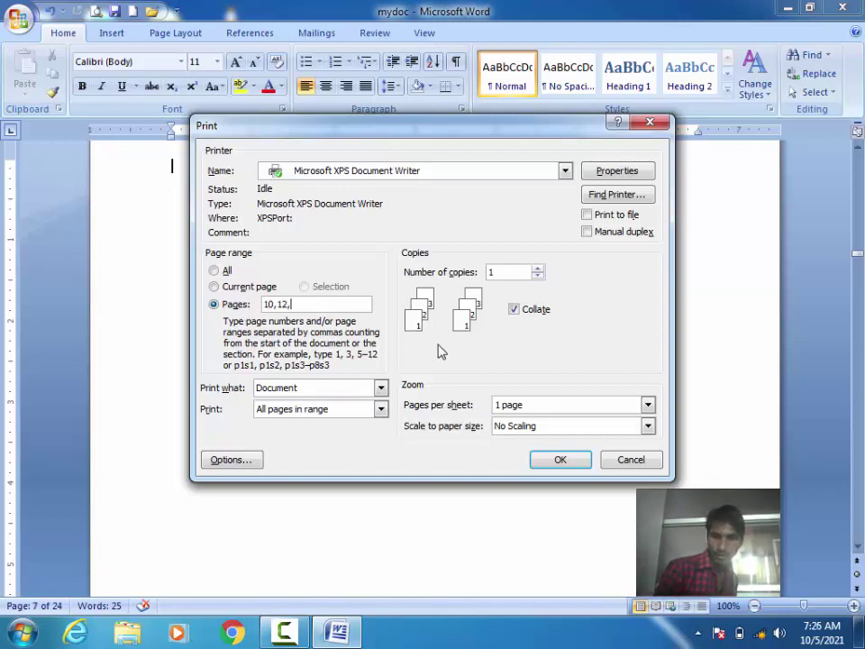
pyautogui.write(',')
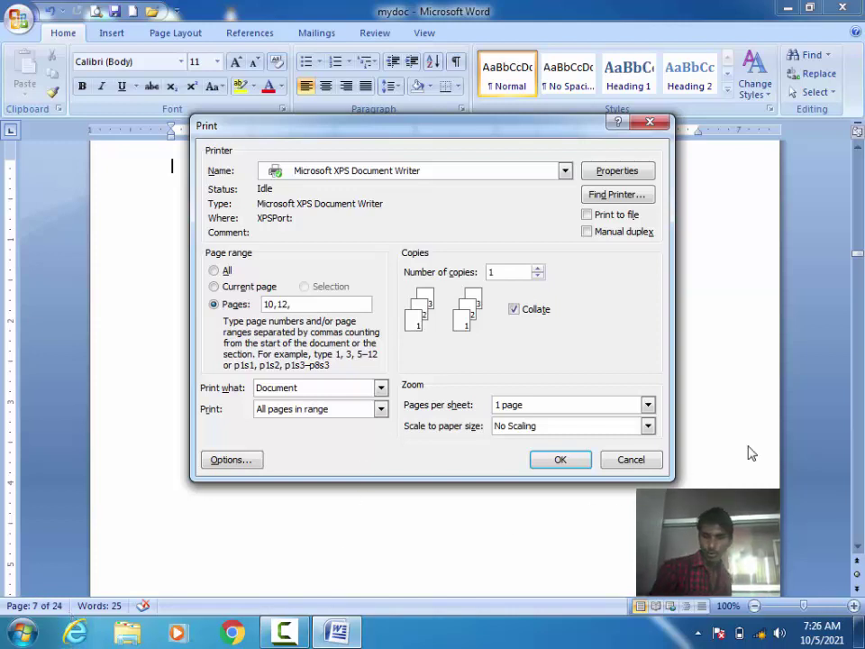
pyautogui.write('24')
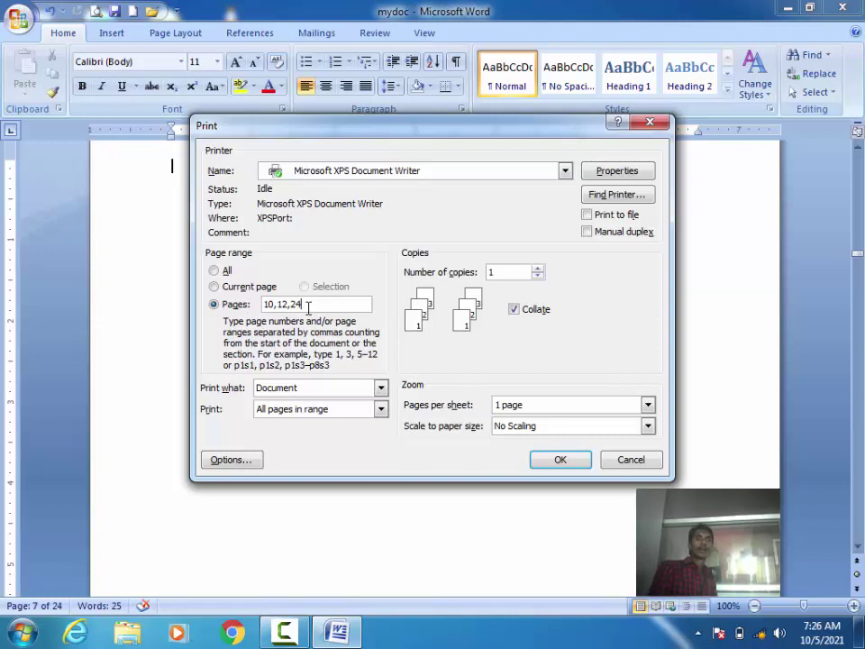
pyautogui.moveTo(308, 307); pyautogui.dragTo(252, 304)
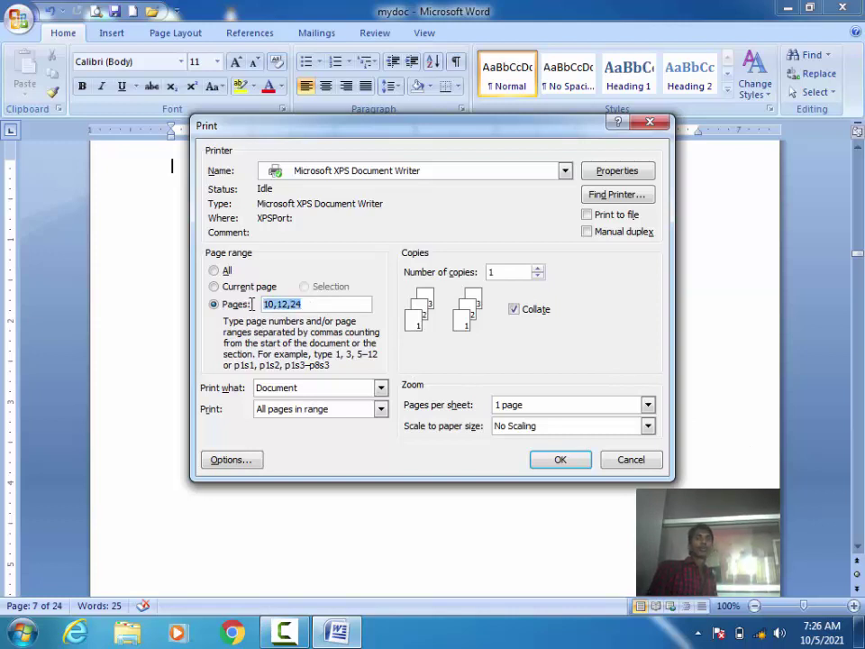
pyautogui.click(311, 305)
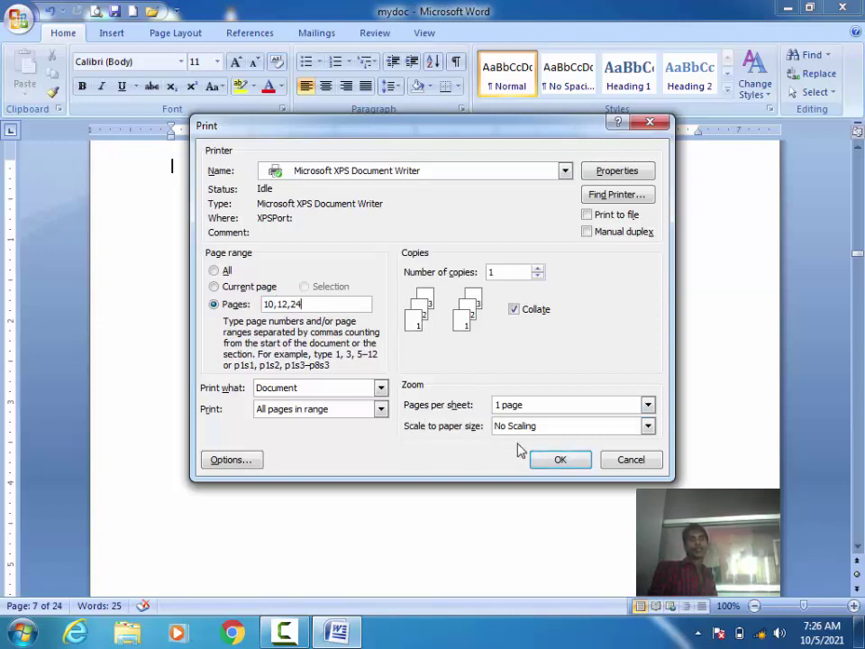
# Step: Print those pages to the XPS Document Writer, saving the output as 'priint'
pyautogui.click(559, 459)
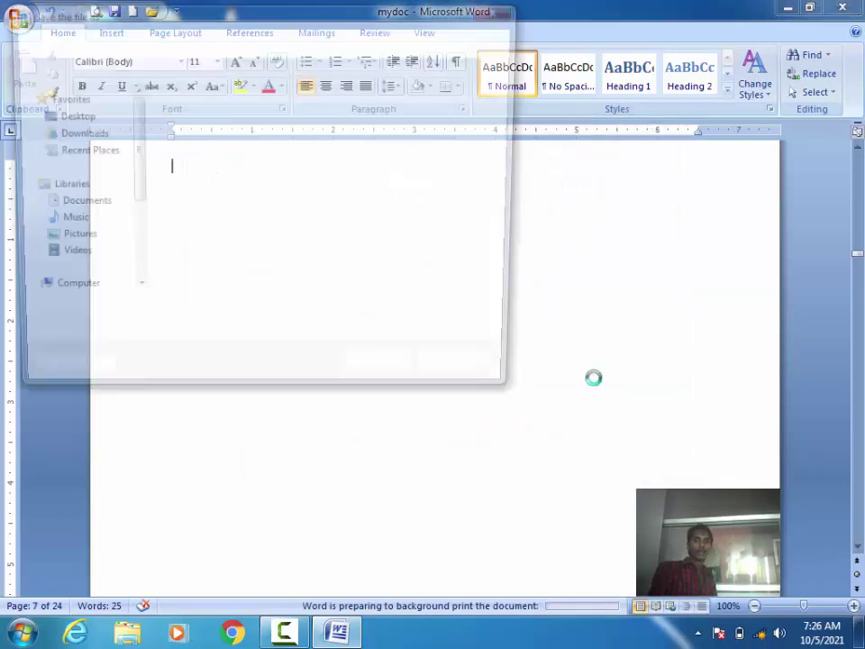
pyautogui.write('p')
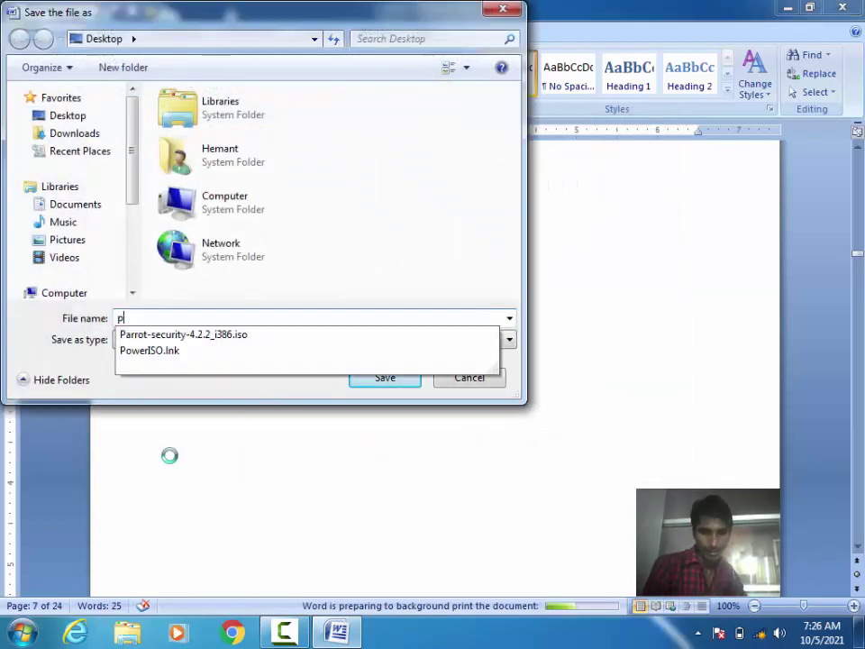
pyautogui.write('riint')
pyautogui.press('Return')
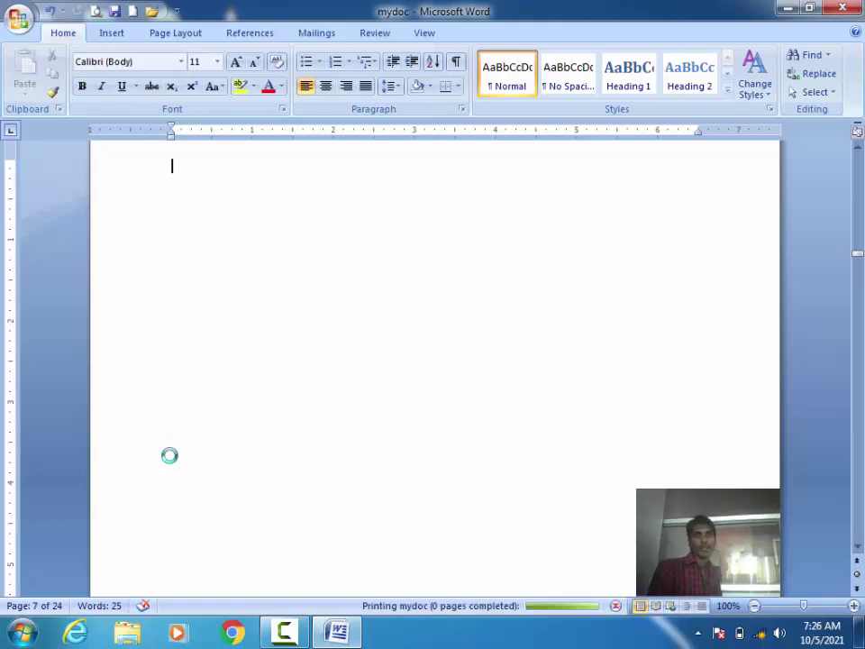
# Step: Open priint.xps, scroll through its pages numbered 10, 12 and 24, then close XPS Viewer
pyautogui.click(785, 9)
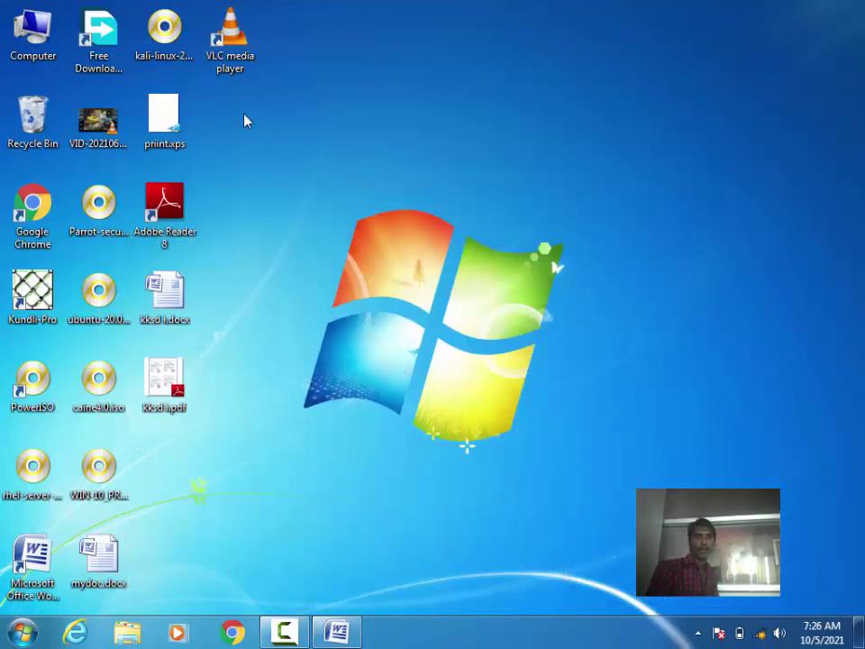
pyautogui.doubleClick(171, 126)
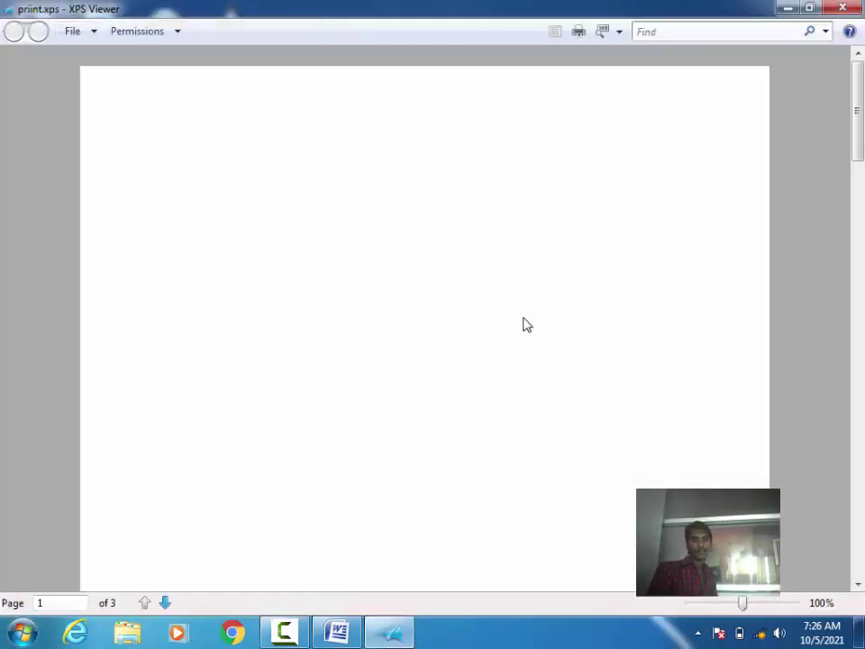
pyautogui.scroll(-2, 522, 324)
pyautogui.scroll(-8, 527, 324)
pyautogui.scroll(3, 527, 324)
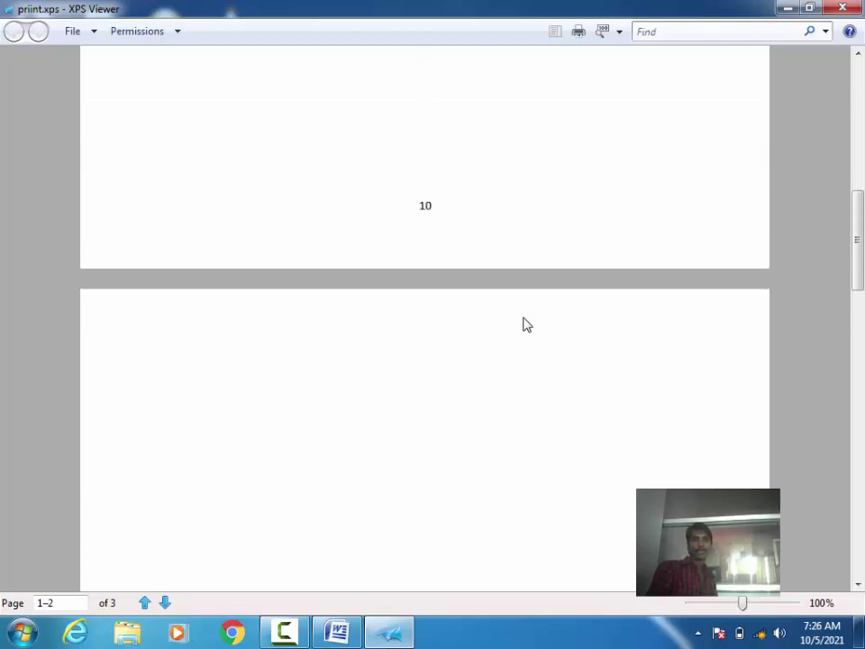
pyautogui.scroll(-3, 527, 325)
pyautogui.scroll(-6, 527, 324)
pyautogui.scroll(-3, 527, 325)
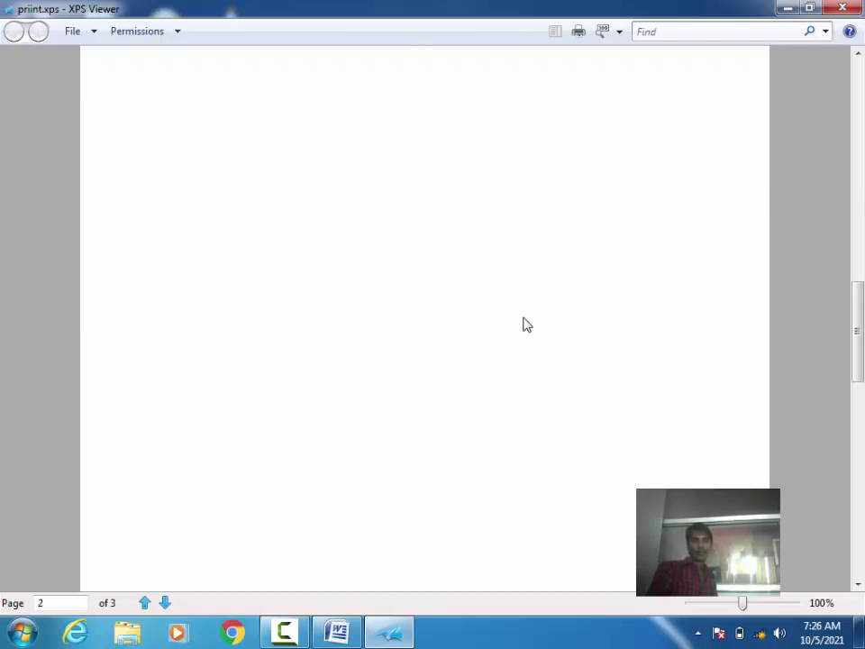
pyautogui.scroll(-4, 527, 324)
pyautogui.scroll(-1, 527, 324)
pyautogui.scroll(-5, 527, 324)
pyautogui.scroll(-5, 527, 324)
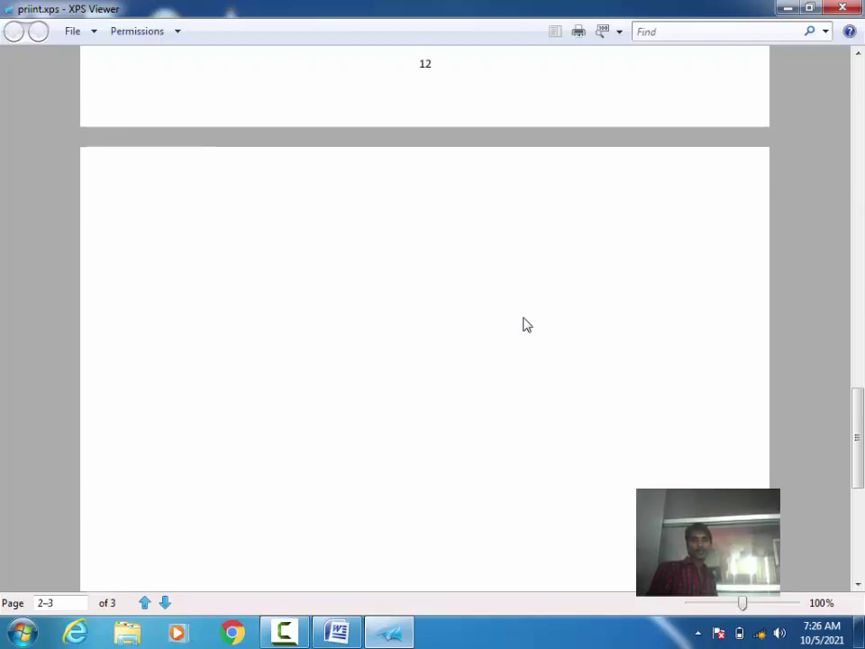
pyautogui.scroll(-5, 527, 324)
pyautogui.scroll(-3, 527, 324)
pyautogui.scroll(-3, 527, 324)
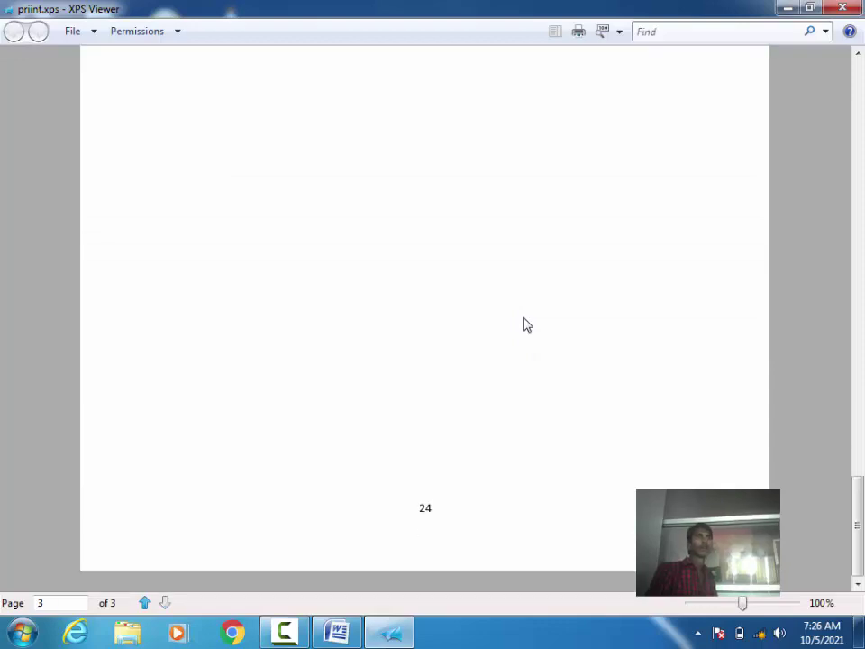
pyautogui.click(842, 8)
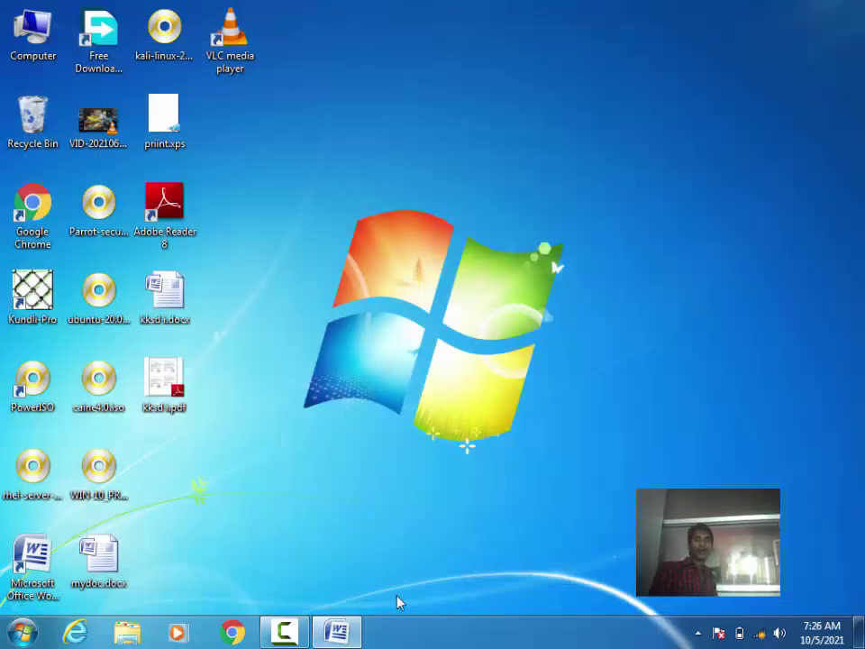
# Step: Restore the mydoc Word window and open the Print dialog from the Office menu
pyautogui.click(339, 633)
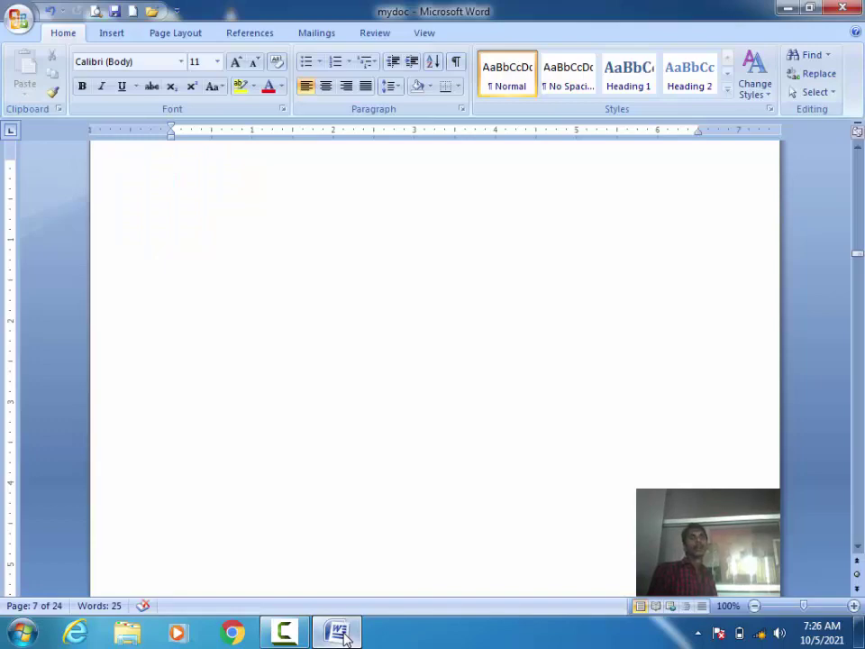
pyautogui.click(18, 16)
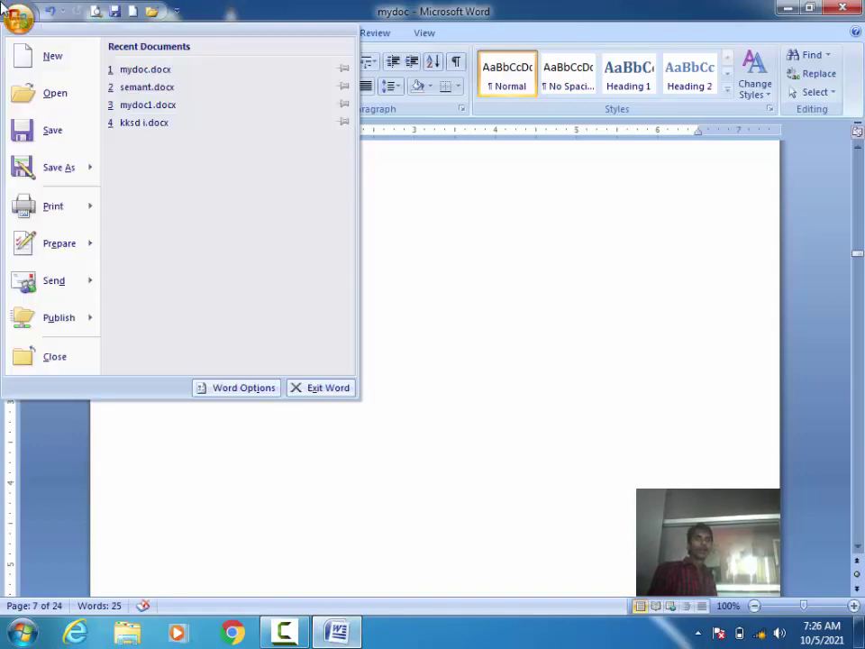
pyautogui.click(56, 212)
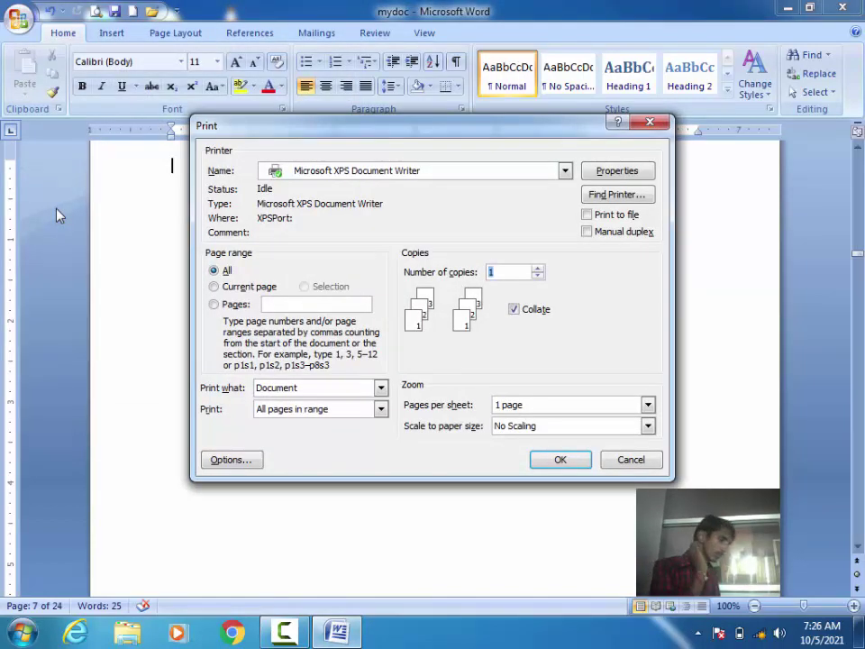